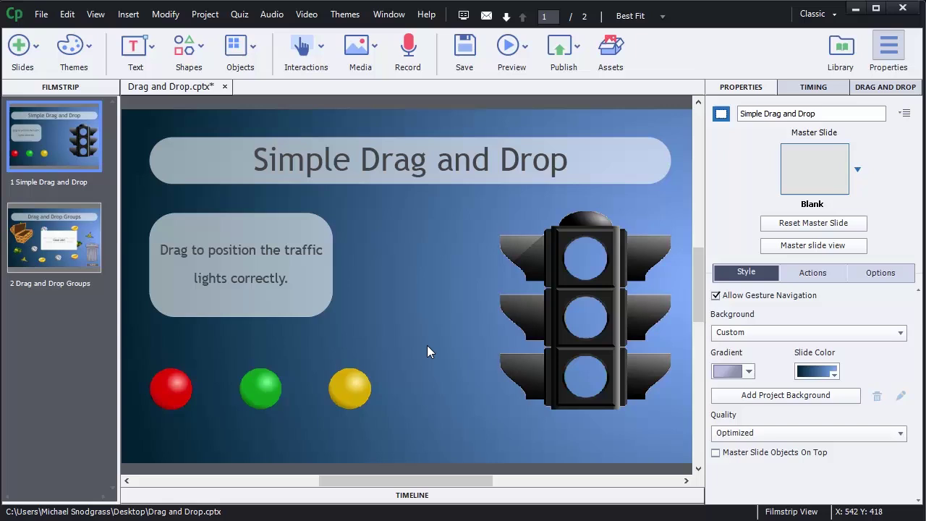
- Duplicate the red, green and yellow light images on the Simple Drag and Drop slide
{"action": "right_click", "coordinate": [167, 394]}
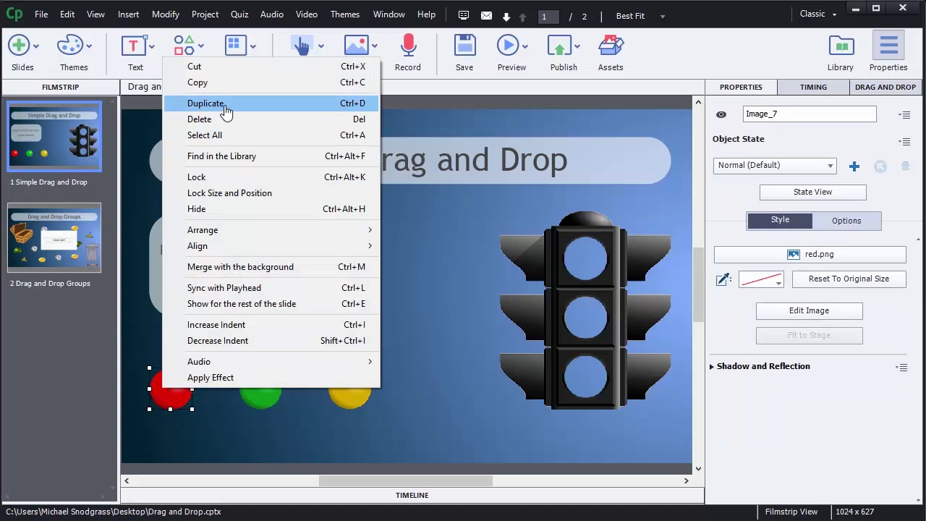
{"action": "left_click", "coordinate": [225, 108]}
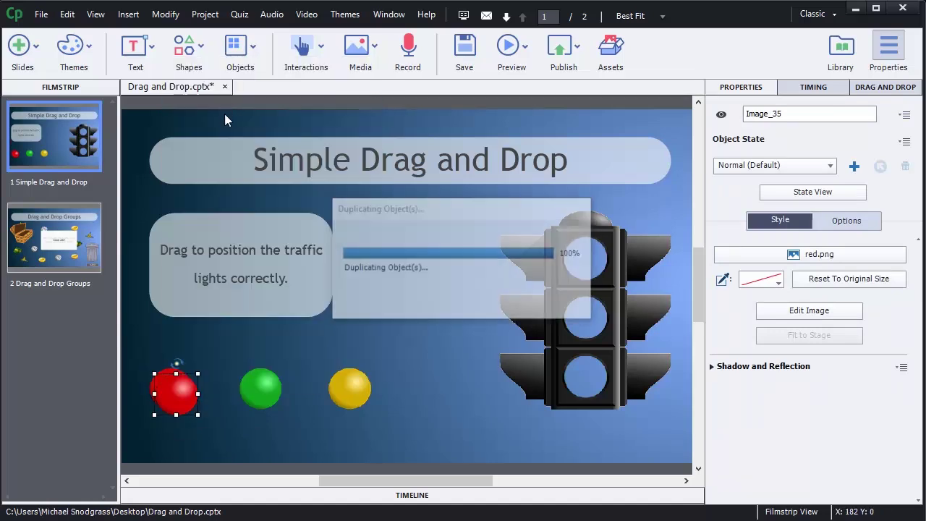
{"action": "right_click", "coordinate": [251, 399]}
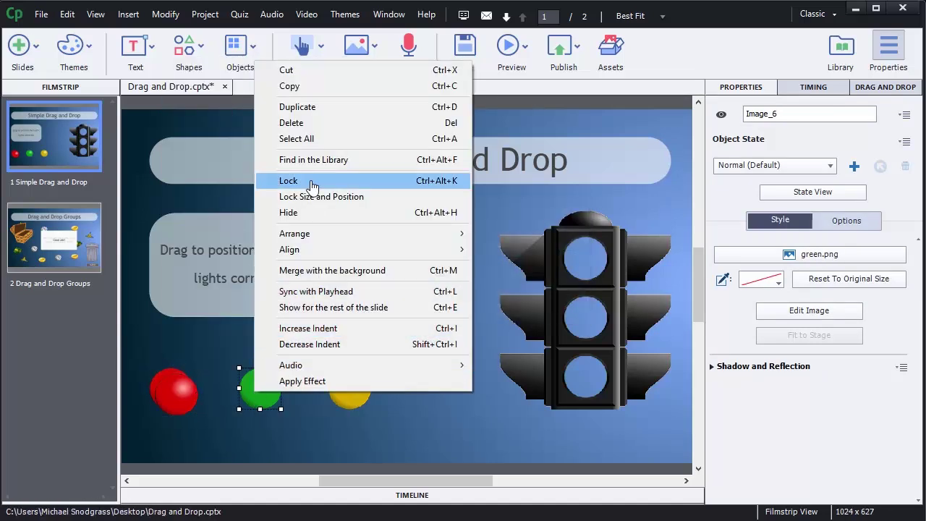
{"action": "left_click", "coordinate": [308, 108]}
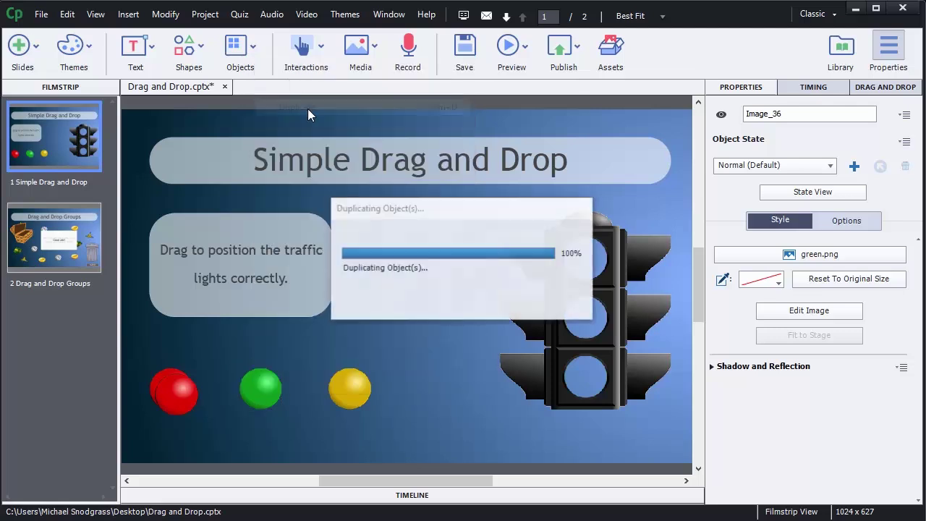
{"action": "left_click", "coordinate": [350, 394]}
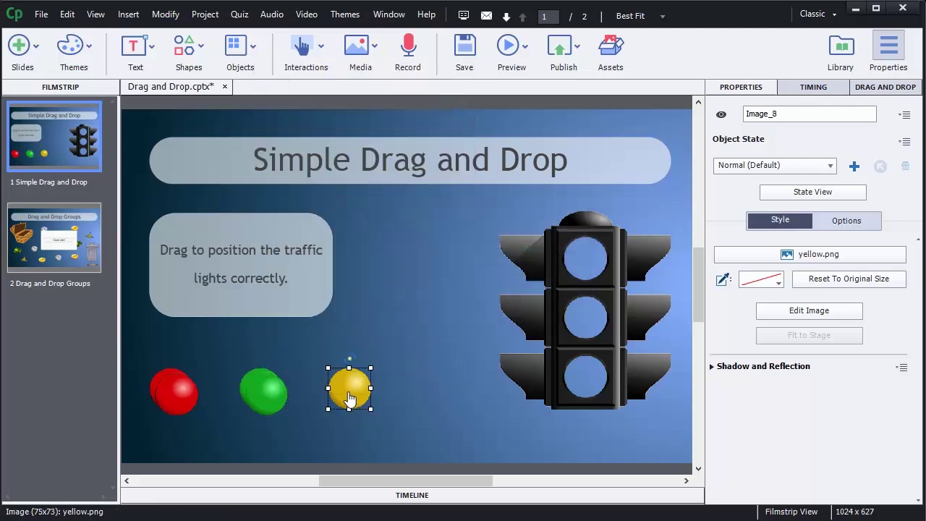
{"action": "key", "text": "ctrl+d"}
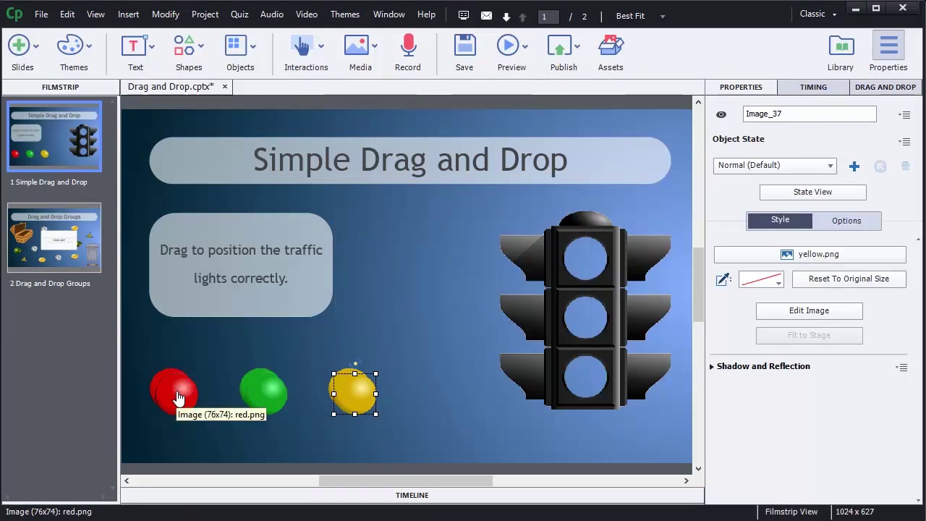
- Move the duplicated lights into the traffic light: red in the upper opening, yellow in the middle, green in the lower
{"action": "left_click_drag", "start_coordinate": [179, 397], "coordinate": [587, 262]}
{"action": "left_click_drag", "start_coordinate": [353, 405], "coordinate": [585, 328]}
{"action": "left_click_drag", "start_coordinate": [273, 399], "coordinate": [587, 376]}
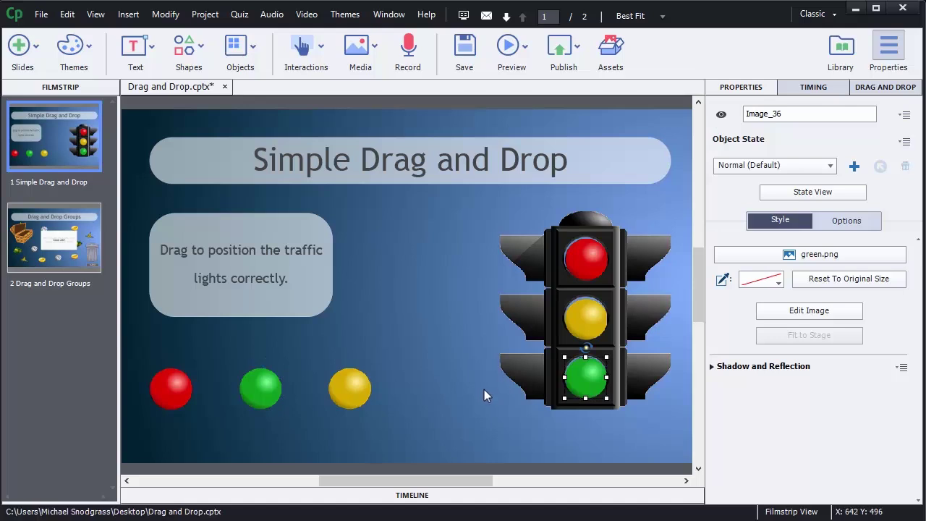
- Nudge the red copy left and up, and the yellow and green copies up, to centre them in the traffic light's openings
{"action": "left_click", "coordinate": [586, 261]}
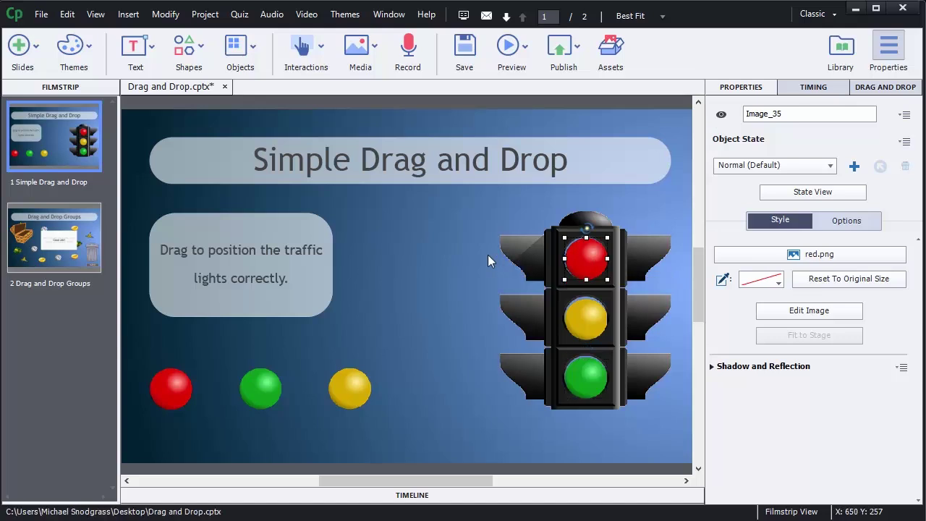
{"action": "key", "text": "Left"}
{"action": "key", "text": "Left"}
{"action": "key", "text": "Up"}
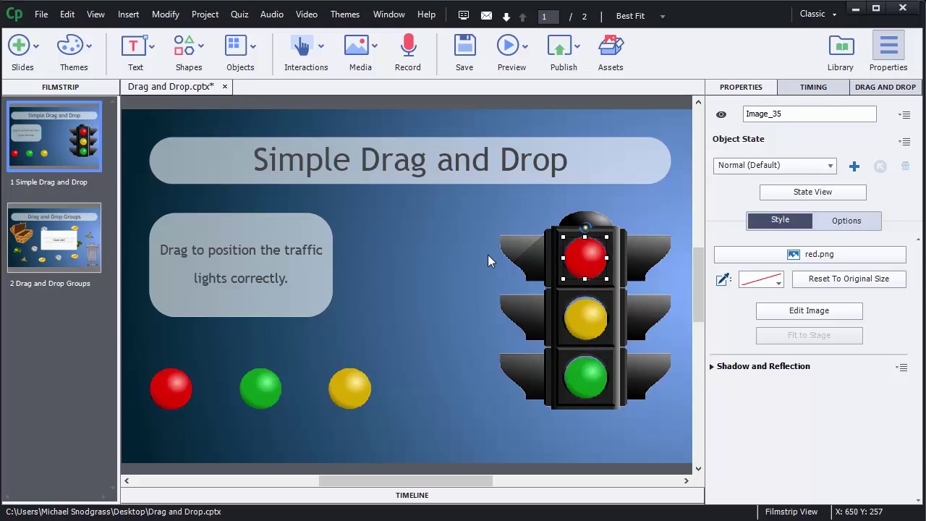
{"action": "left_click", "coordinate": [591, 325]}
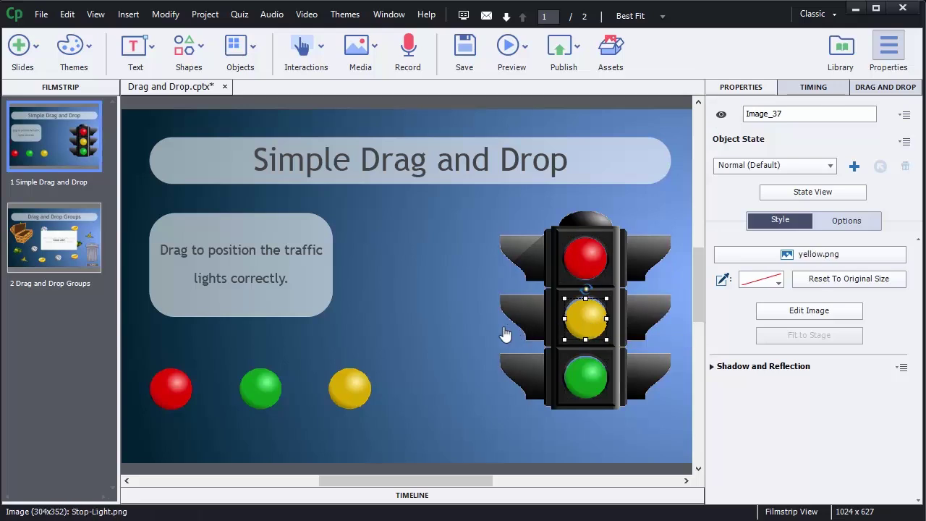
{"action": "key", "text": "Up"}
{"action": "key", "text": "Up"}
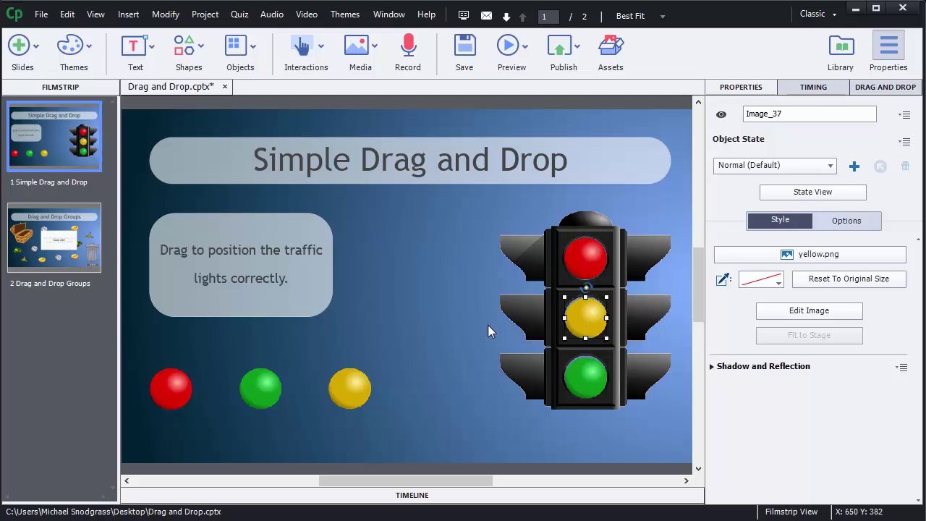
{"action": "left_click", "coordinate": [586, 376]}
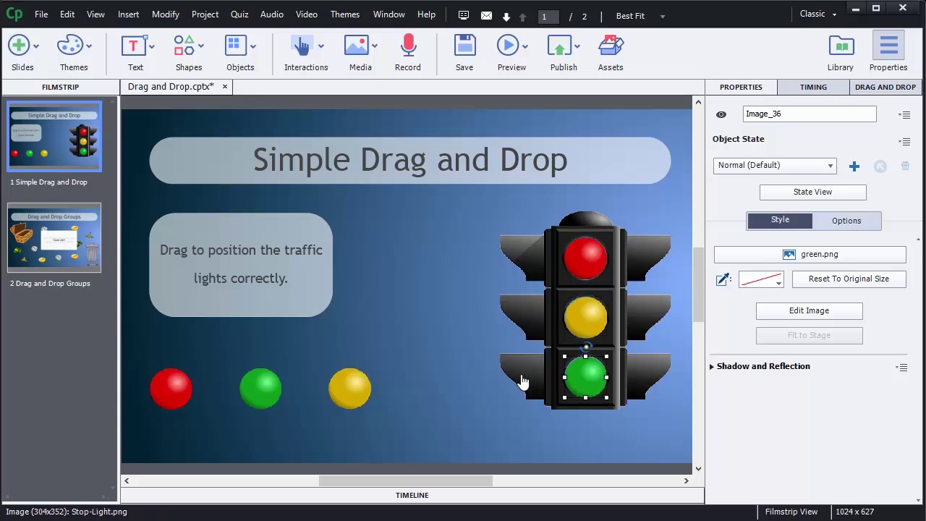
{"action": "left_click", "coordinate": [406, 343]}
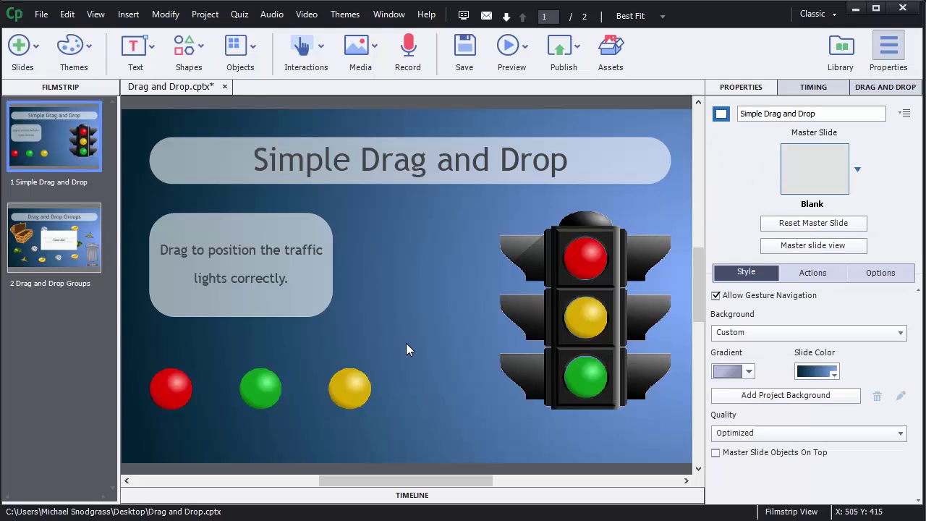
- Make the red, yellow and green copies inside the traffic light not visible in output
{"action": "left_click", "coordinate": [585, 261]}
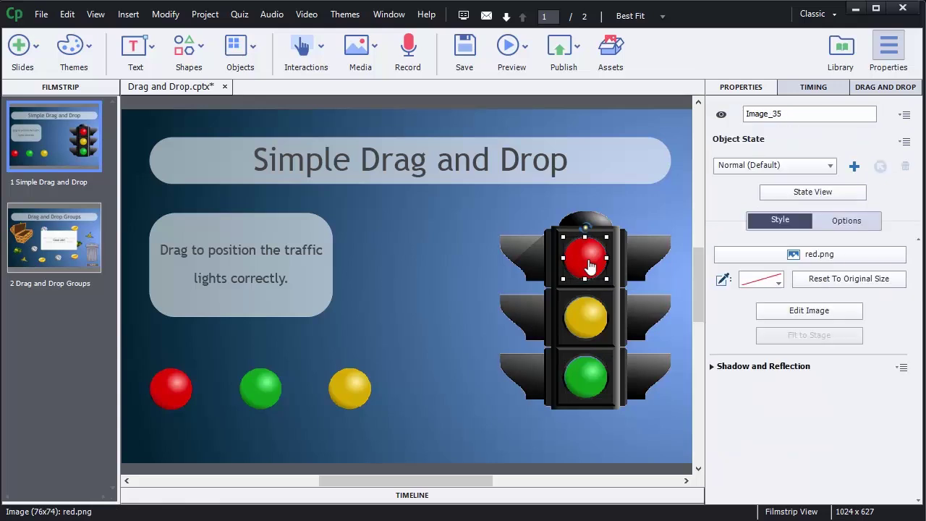
{"action": "left_click", "coordinate": [721, 116]}
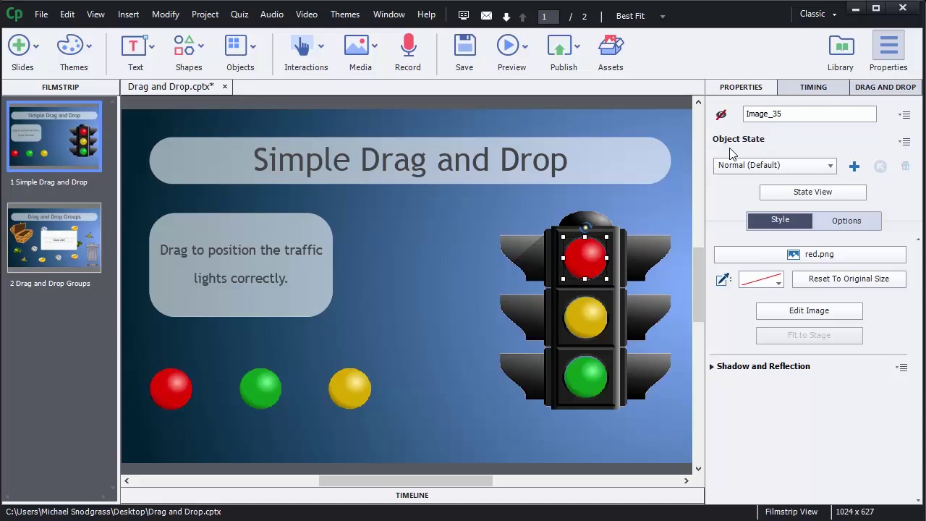
{"action": "left_click", "coordinate": [571, 324]}
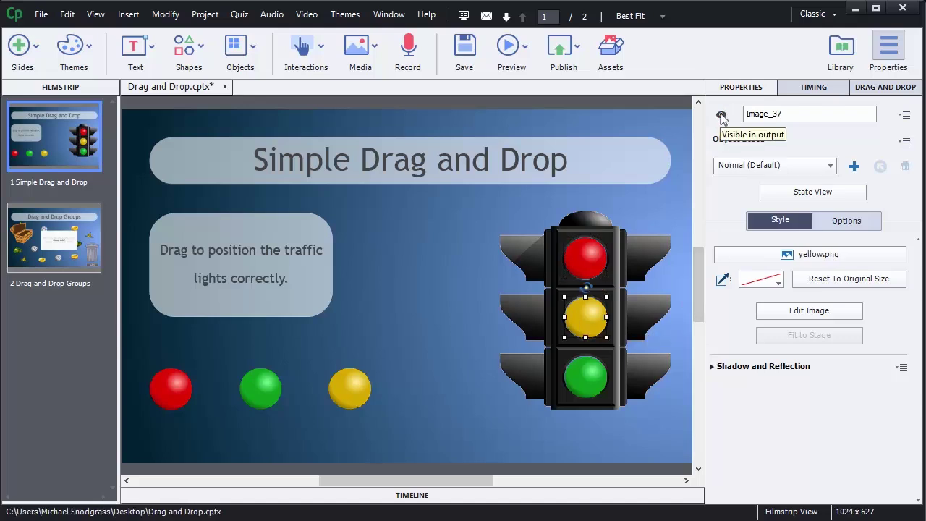
{"action": "left_click", "coordinate": [595, 375]}
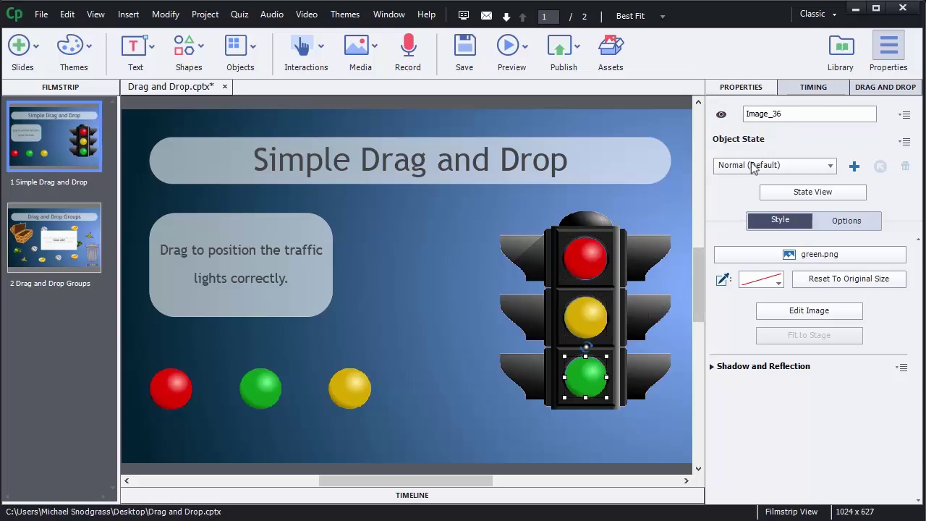
{"action": "left_click", "coordinate": [721, 115]}
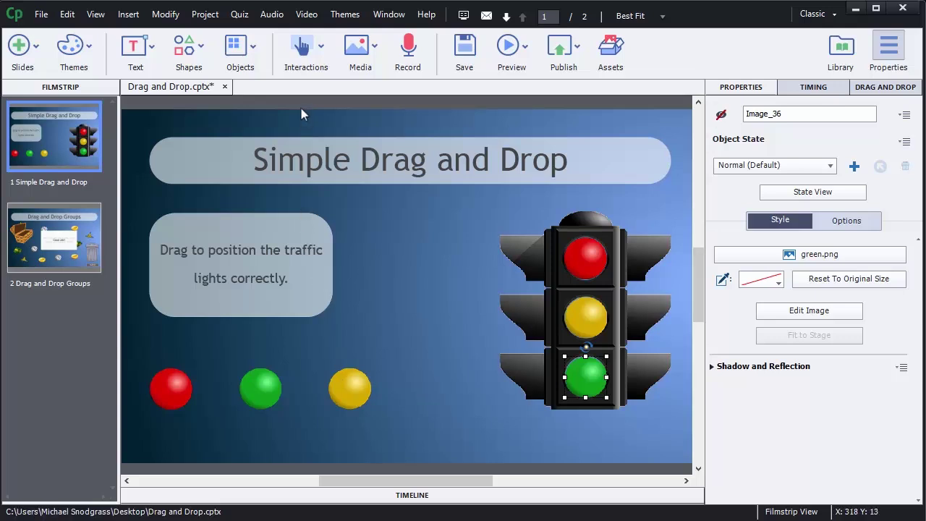
- Start a Drag and Drop interaction and move its Submit button below the traffic light, near the slide's lower-right corner
{"action": "left_click", "coordinate": [309, 54]}
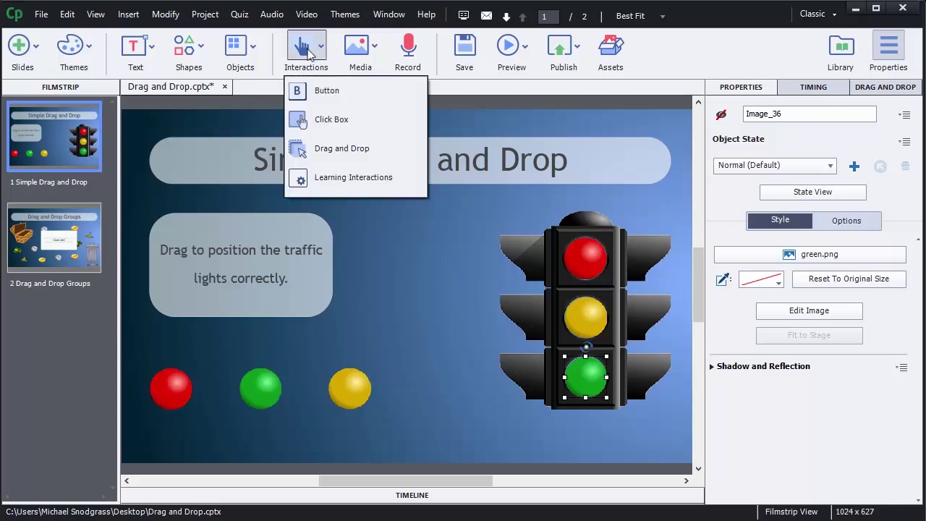
{"action": "left_click", "coordinate": [342, 148]}
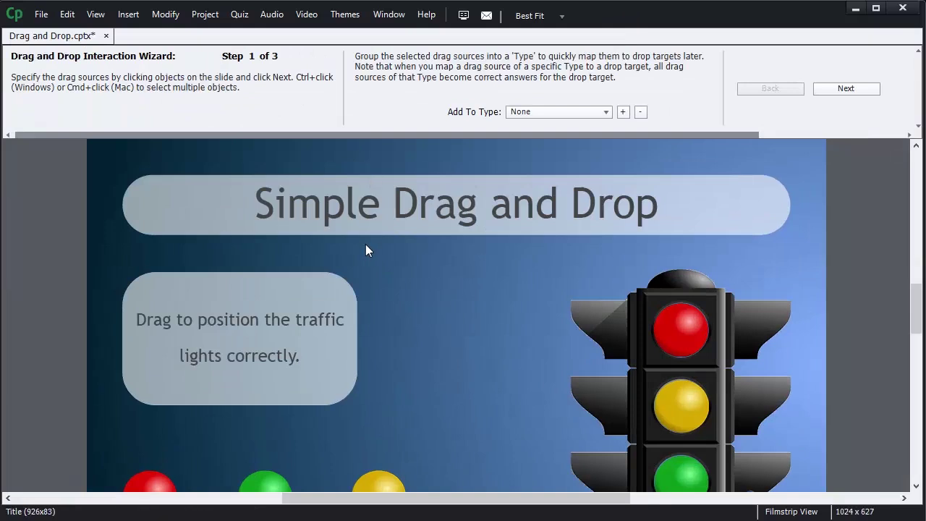
{"action": "scroll", "coordinate": [486, 338], "scroll_direction": "down", "scroll_amount": 3}
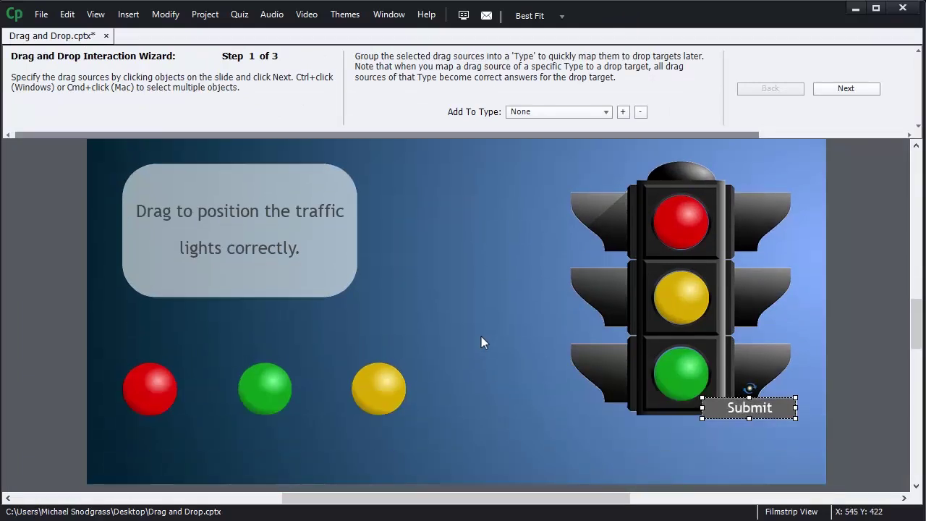
{"action": "left_click_drag", "start_coordinate": [766, 405], "coordinate": [781, 457]}
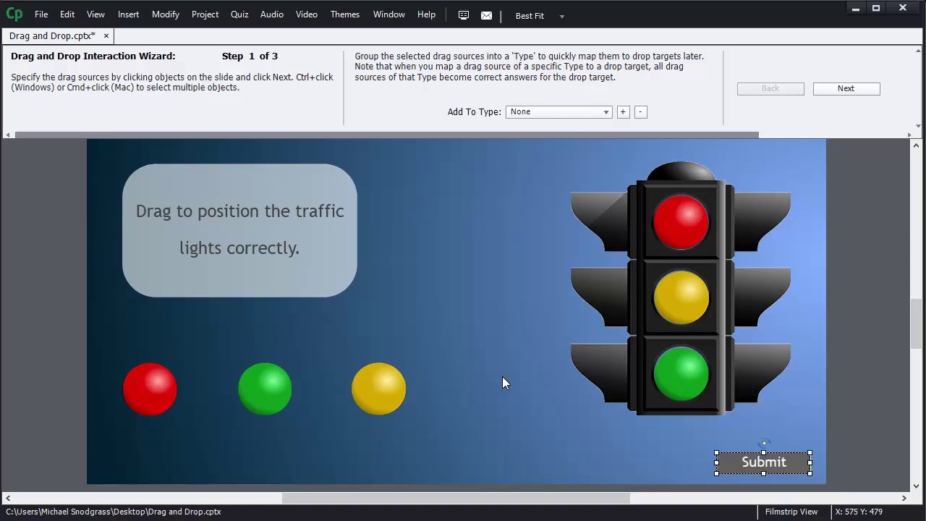
- Specify only the loose red, green and yellow lights as drag sources, without the instruction caption, and proceed to wizard step 2
{"action": "scroll", "coordinate": [502, 377], "scroll_direction": "up", "scroll_amount": 1}
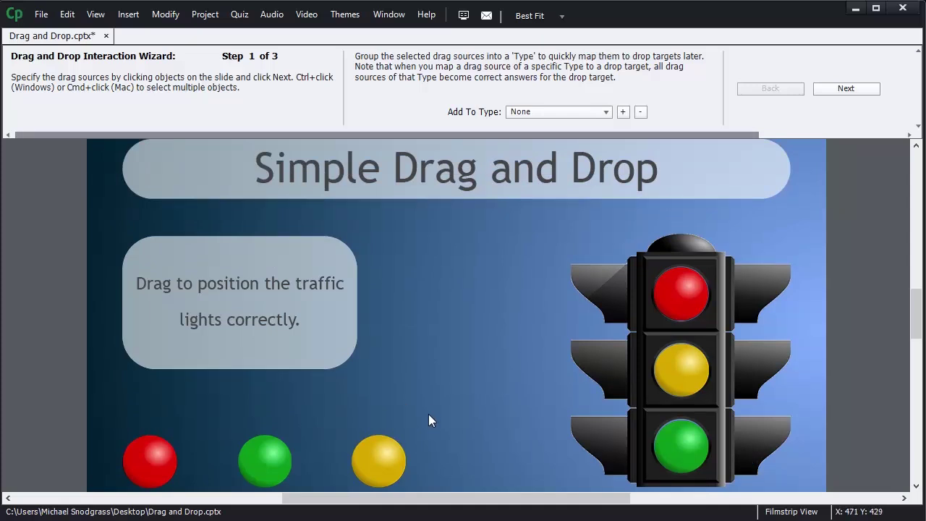
{"action": "scroll", "coordinate": [430, 412], "scroll_direction": "down", "scroll_amount": 2}
{"action": "left_click", "coordinate": [150, 396]}
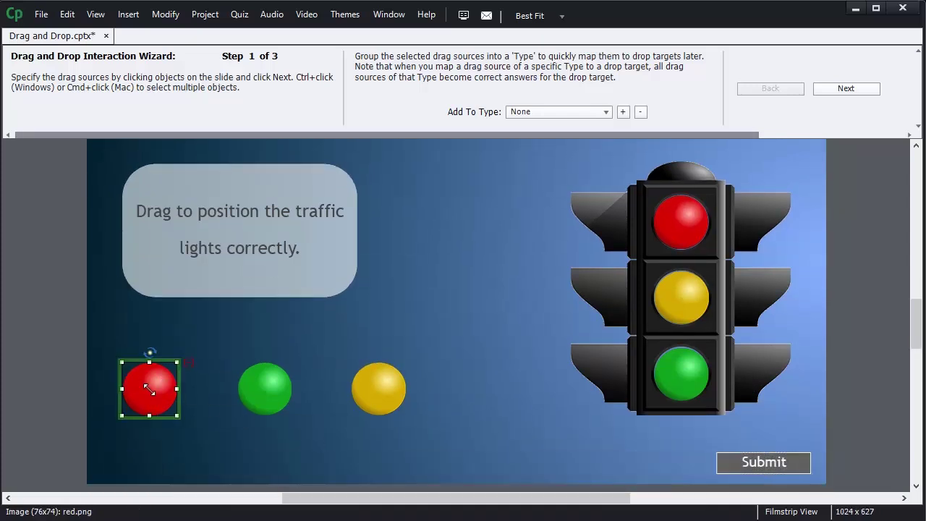
{"action": "left_click", "coordinate": [259, 394], "text": "ctrl"}
{"action": "left_click", "coordinate": [364, 398], "text": "ctrl"}
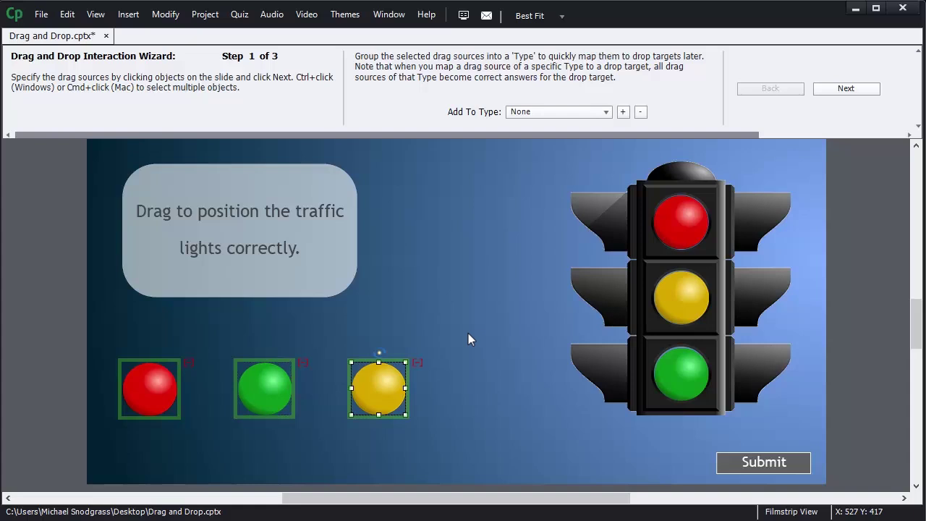
{"action": "left_click", "coordinate": [345, 280]}
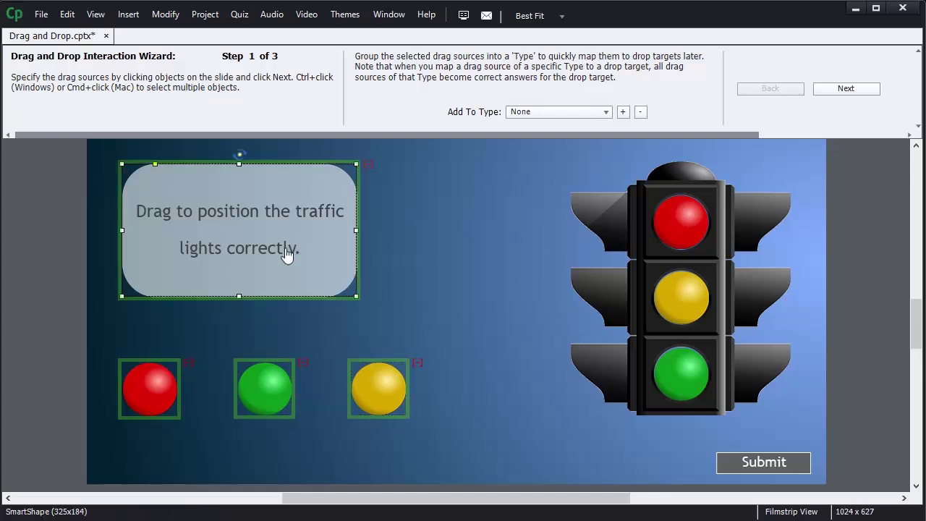
{"action": "left_click", "coordinate": [368, 168]}
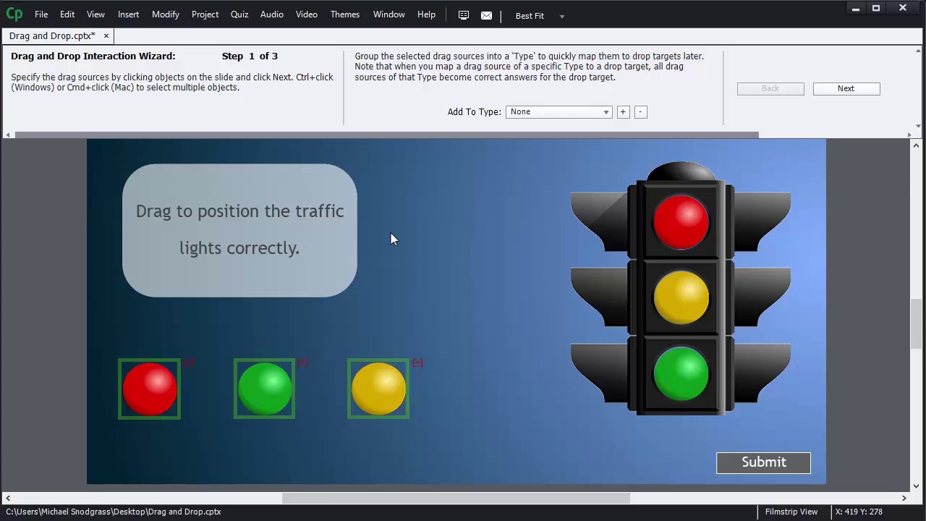
{"action": "left_click", "coordinate": [845, 90]}
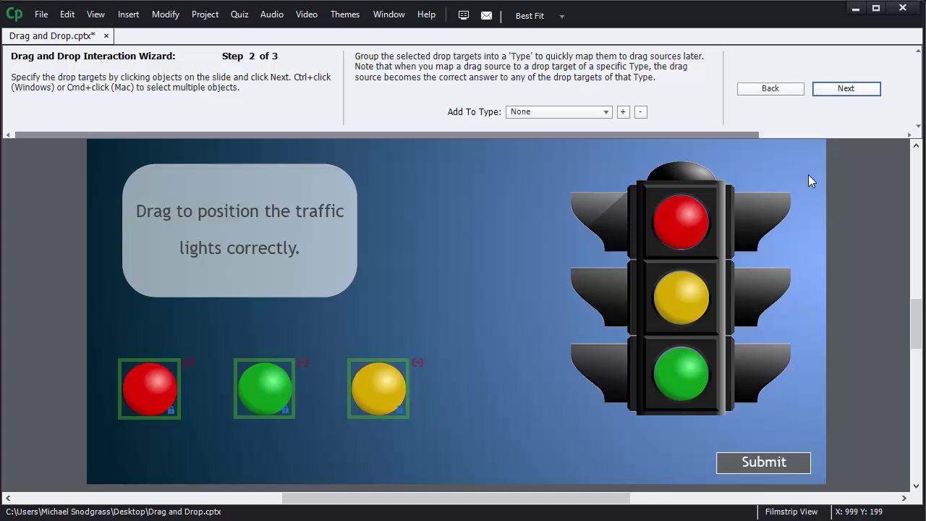
- Specify the red, yellow and green lights inside the traffic light as drop targets and proceed to wizard step 3
{"action": "left_click", "coordinate": [680, 221]}
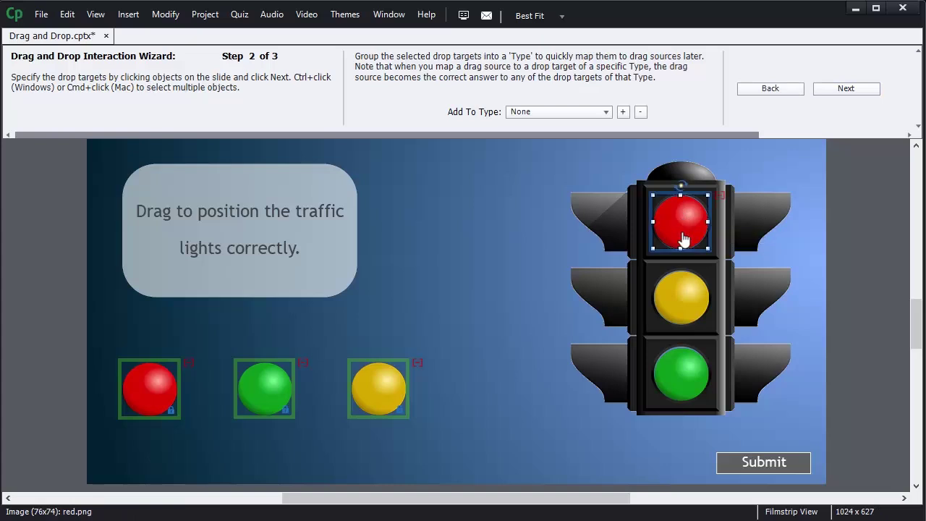
{"action": "left_click", "coordinate": [685, 301]}
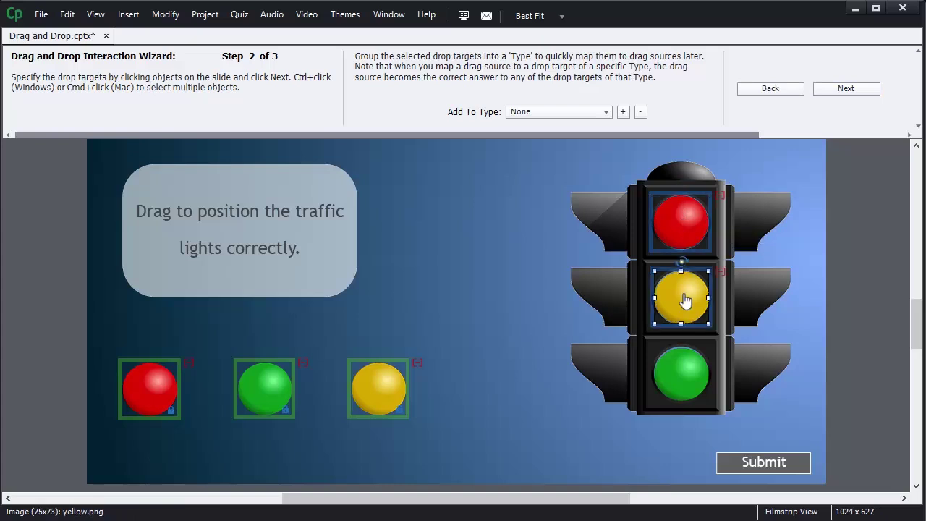
{"action": "left_click", "coordinate": [682, 373]}
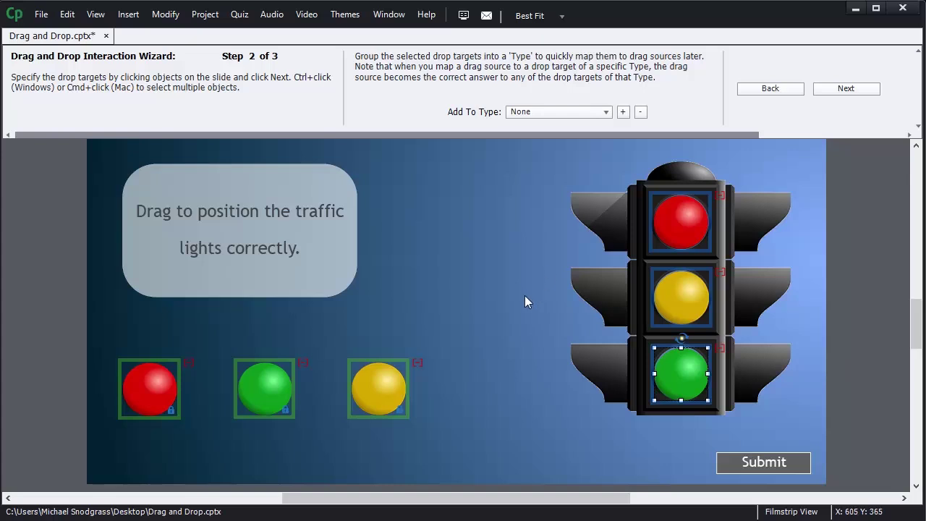
{"action": "left_click", "coordinate": [846, 88]}
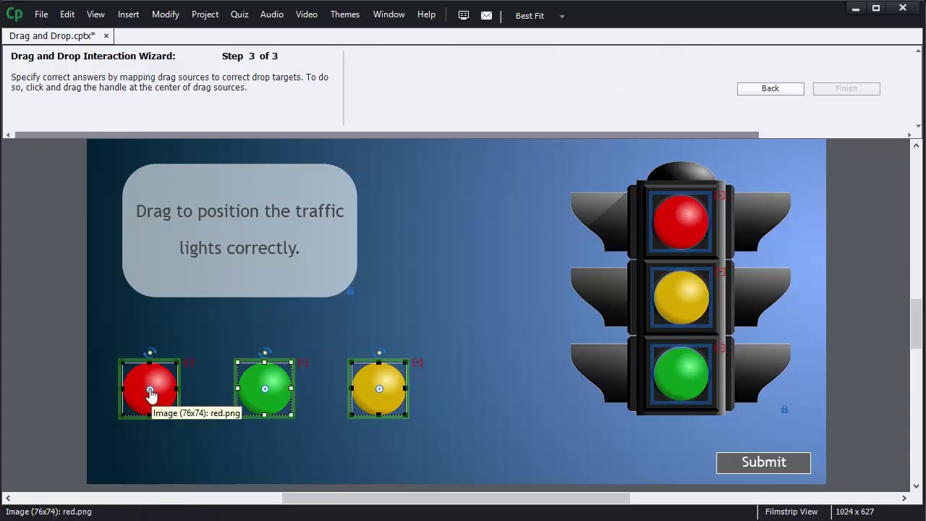
- Map the red, yellow and green drag sources to the drop targets of the same colour in the traffic light
{"action": "left_click_drag", "start_coordinate": [150, 391], "coordinate": [685, 224]}
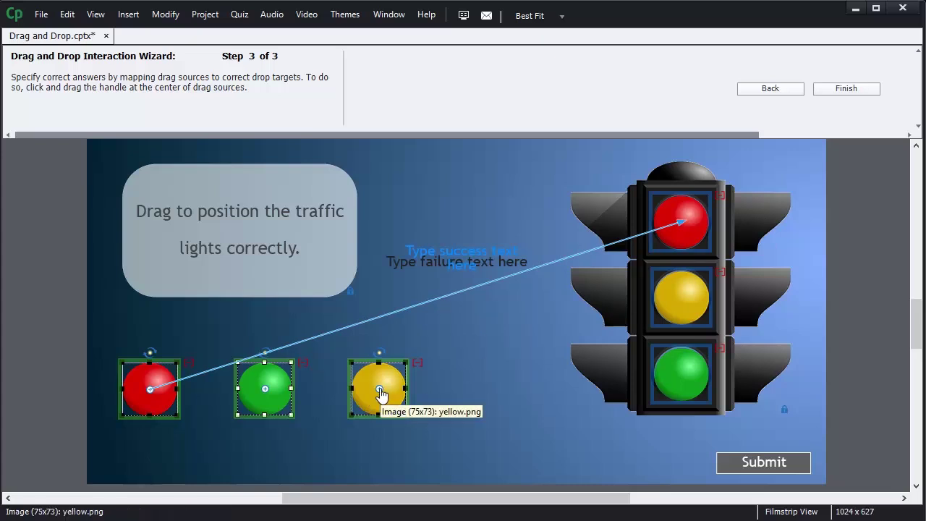
{"action": "left_click_drag", "start_coordinate": [379, 389], "coordinate": [683, 298]}
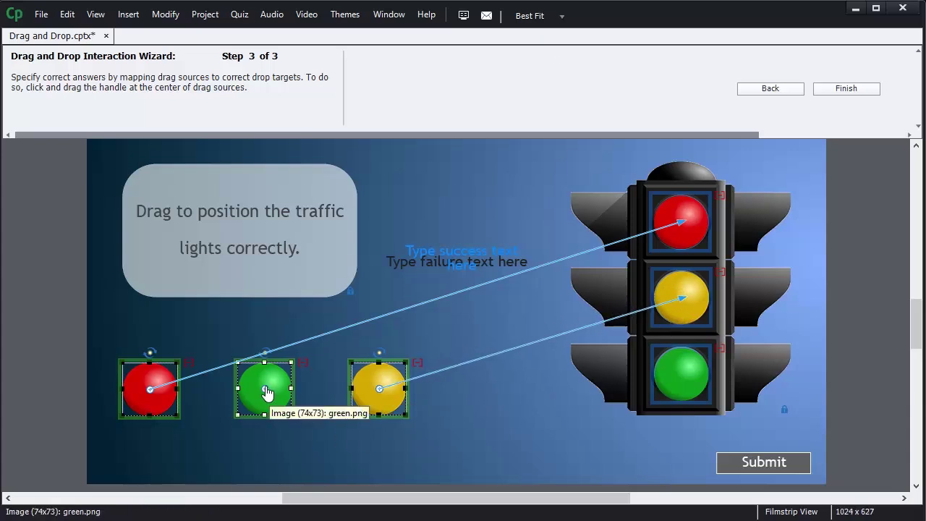
{"action": "left_click_drag", "start_coordinate": [265, 389], "coordinate": [680, 373]}
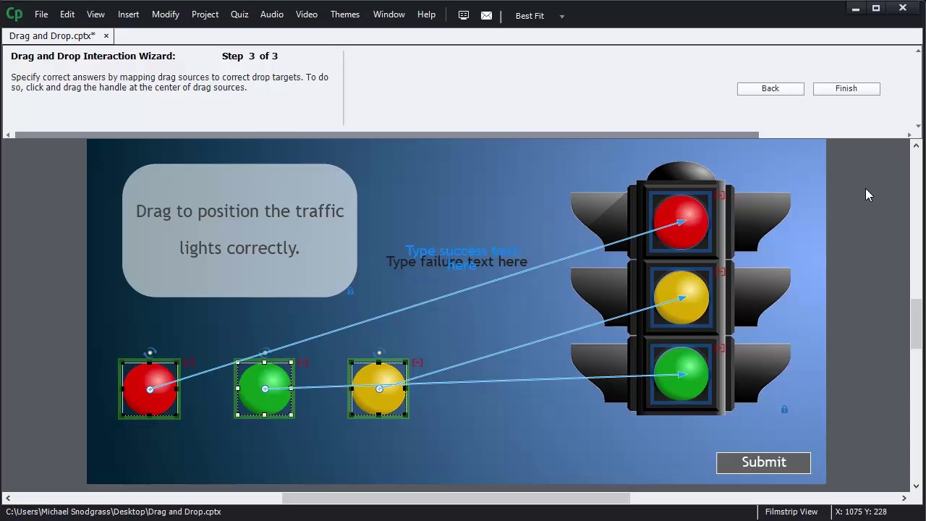
- Finish the drag-and-drop wizard and replace the success caption's placeholder text with "Congrats!"
{"action": "left_click", "coordinate": [861, 87]}
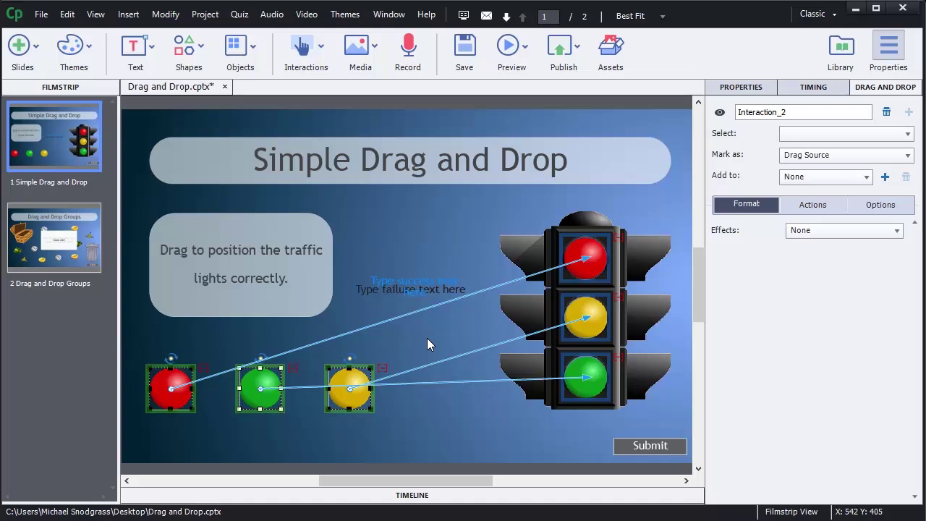
{"action": "left_click", "coordinate": [418, 285]}
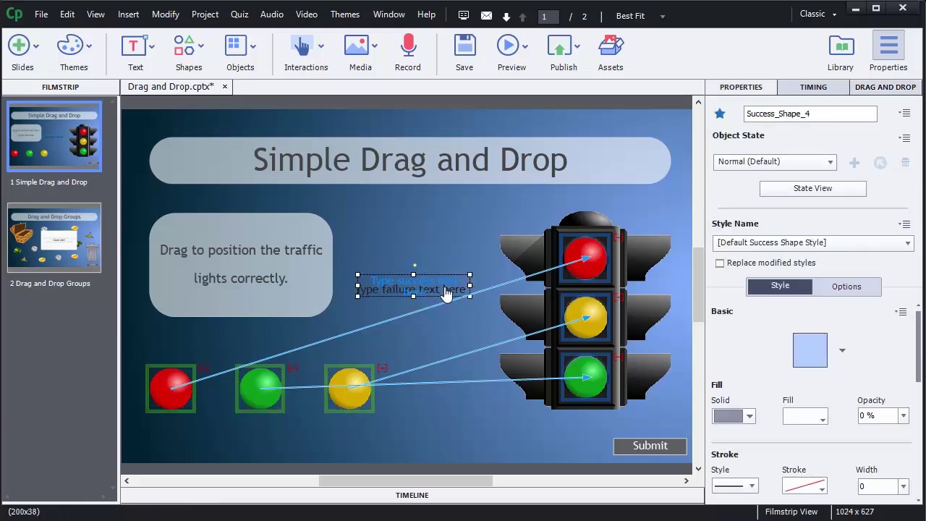
{"action": "double_click", "coordinate": [419, 286]}
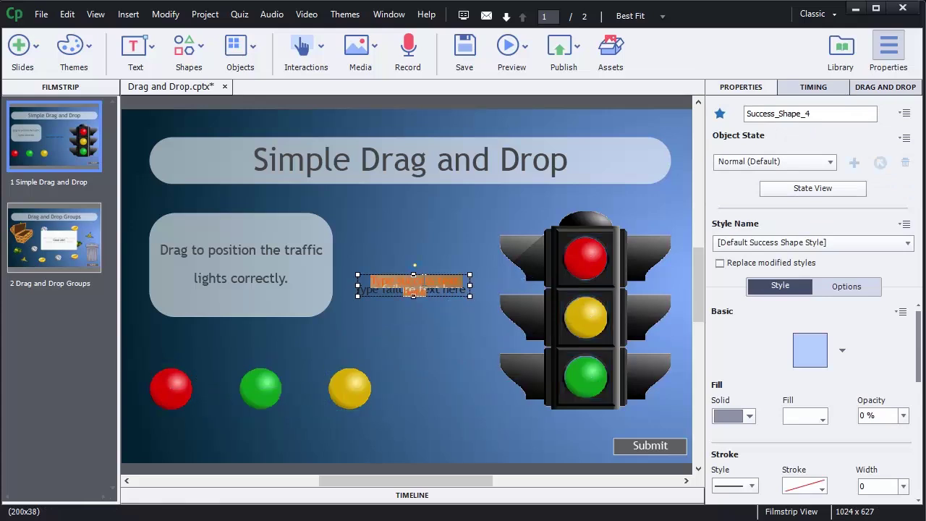
{"action": "key", "text": "BackSpace"}
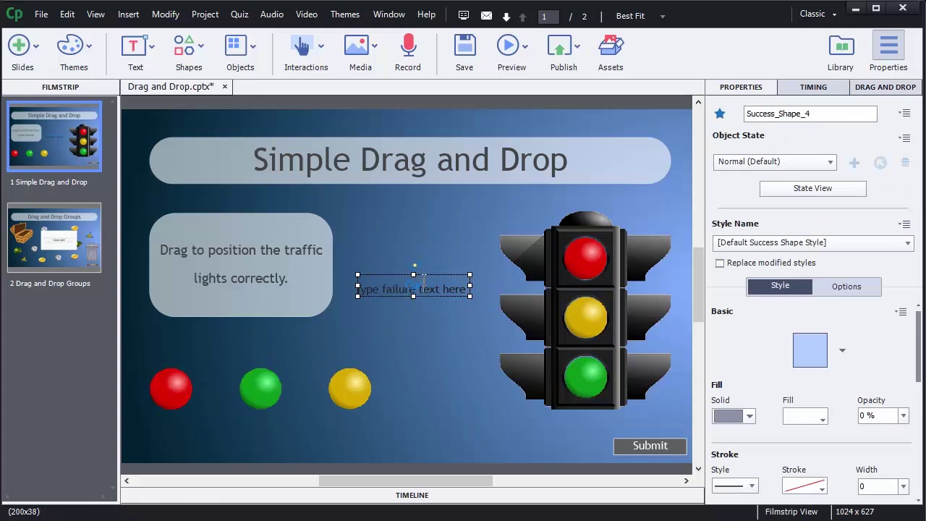
{"action": "type", "text": "Correct!"}
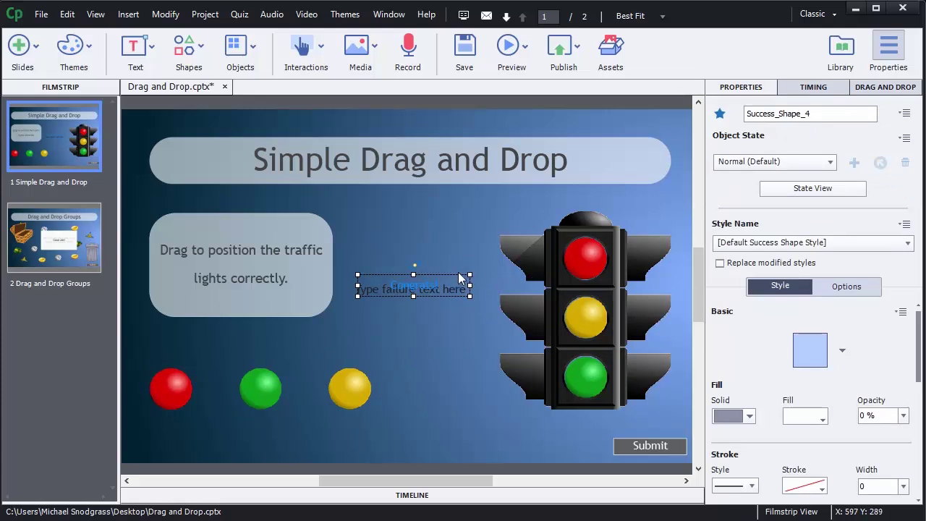
{"action": "left_click", "coordinate": [449, 230]}
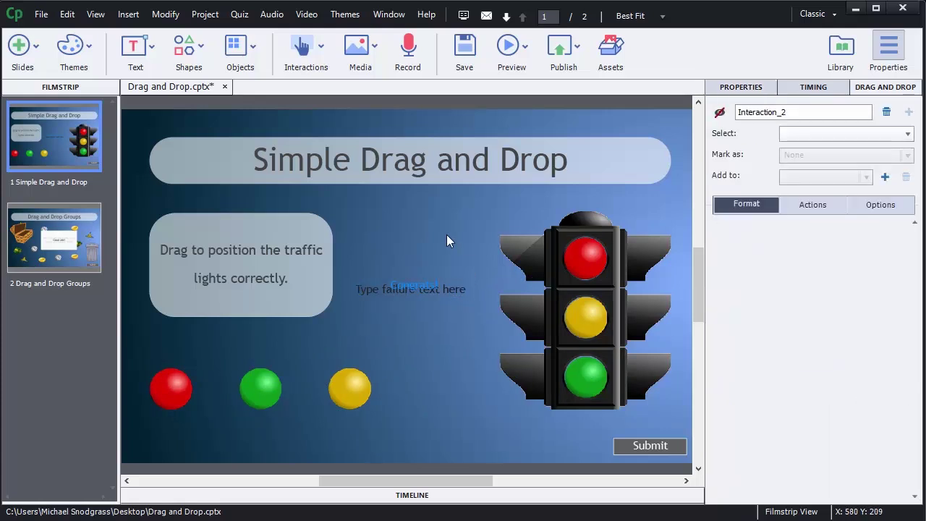
- Apply the Feedback style to the success caption and move it above the failure caption
{"action": "left_click", "coordinate": [427, 289]}
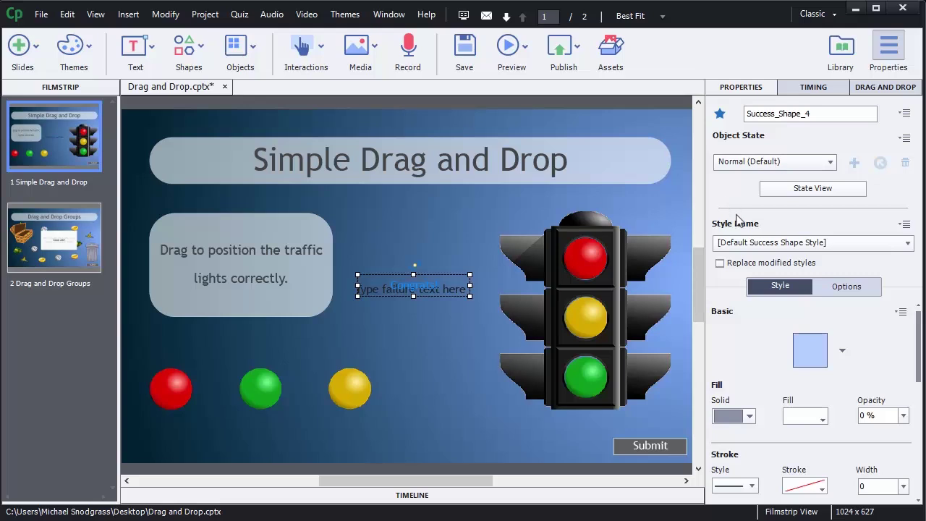
{"action": "left_click", "coordinate": [873, 245]}
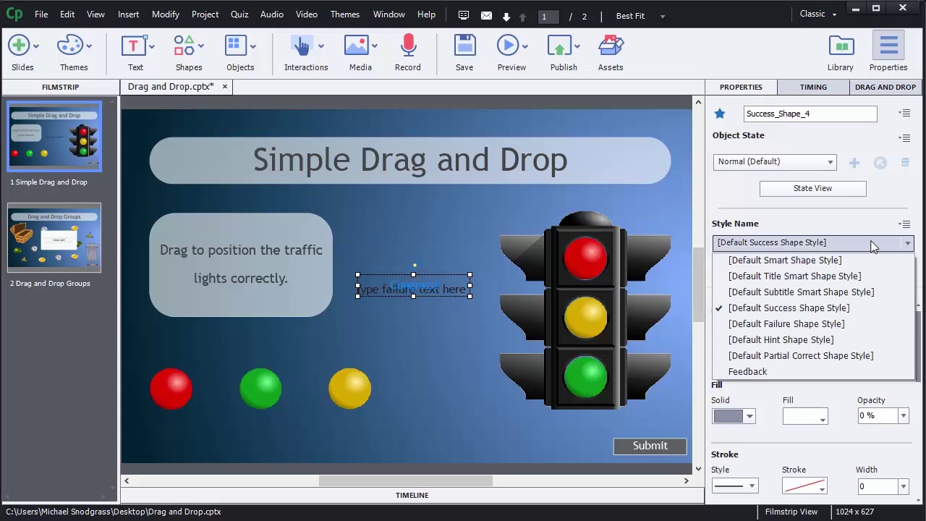
{"action": "left_click", "coordinate": [807, 372]}
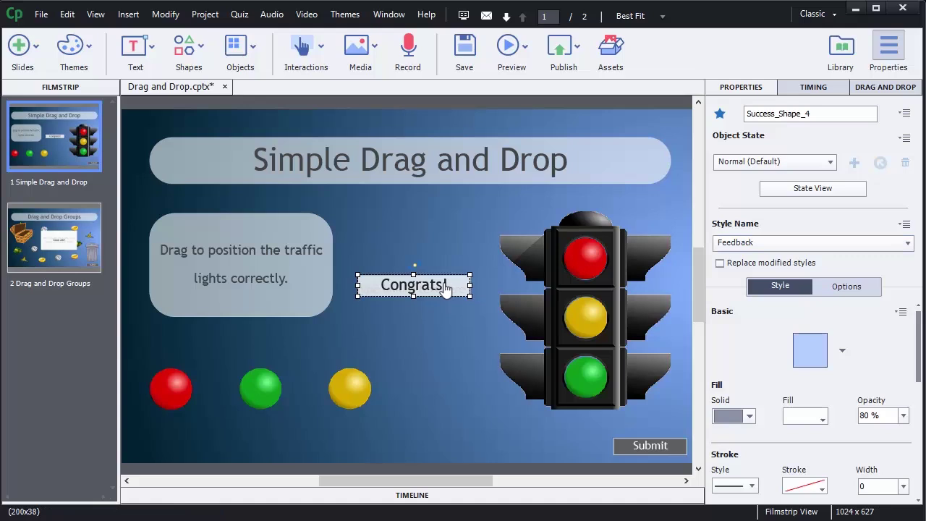
{"action": "left_click_drag", "start_coordinate": [445, 289], "coordinate": [450, 243]}
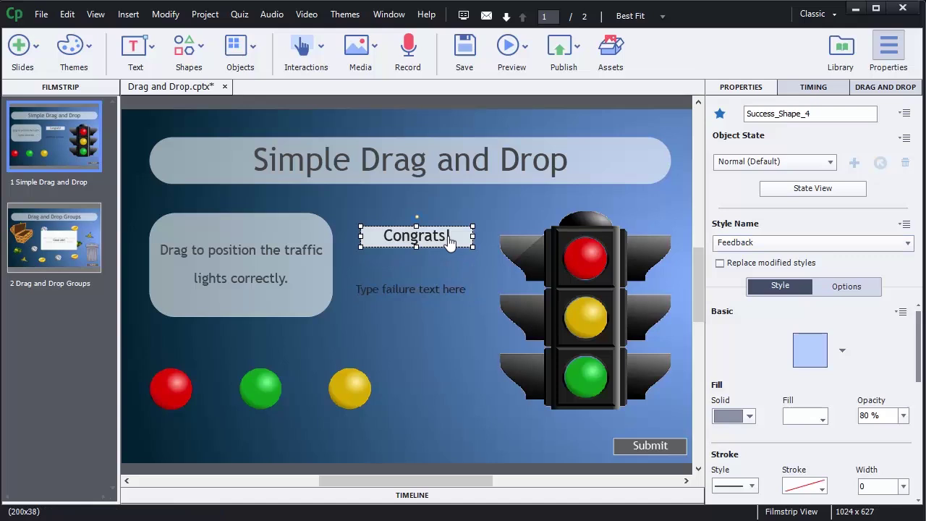
- Replace the failure caption's placeholder text with "Incorrect. Please try again."
{"action": "left_click", "coordinate": [430, 292]}
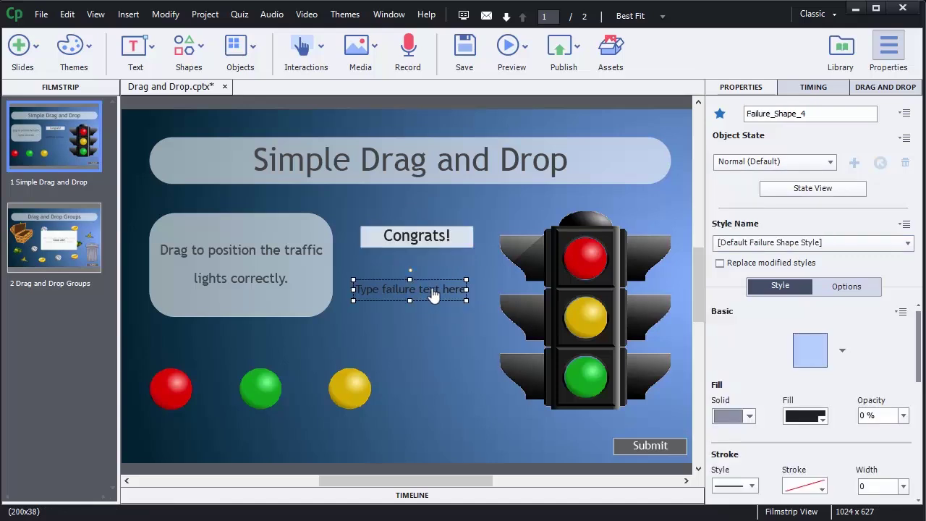
{"action": "double_click", "coordinate": [431, 295]}
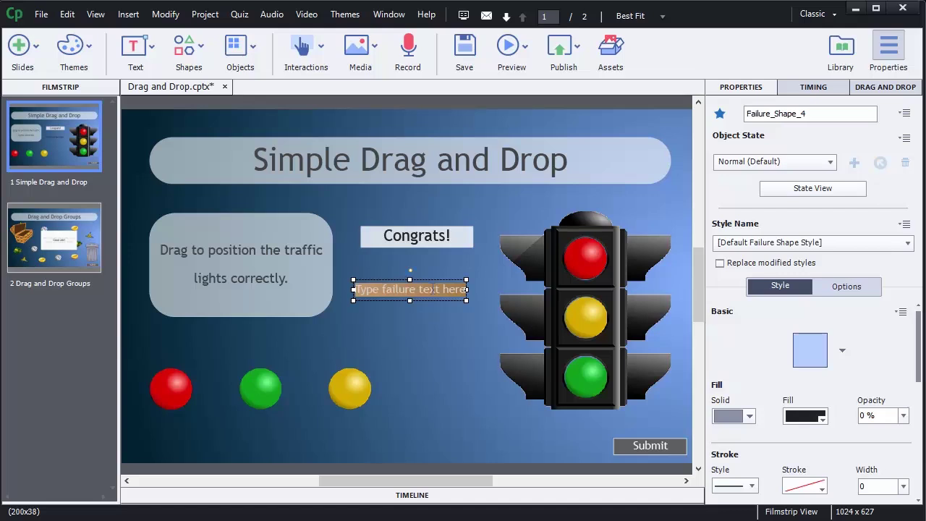
{"action": "type", "text": "Incorre"}
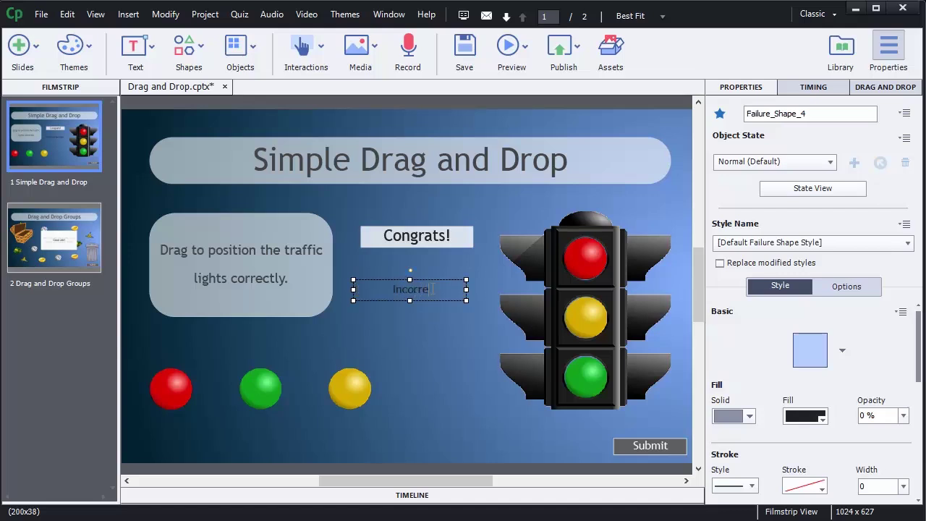
{"action": "type", "text": "ct.  Please try agai"}
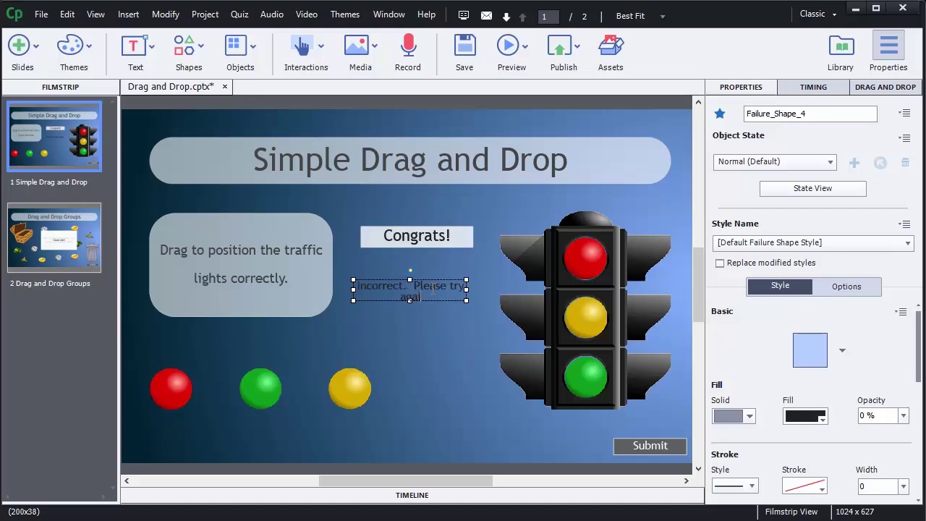
{"action": "type", "text": "n."}
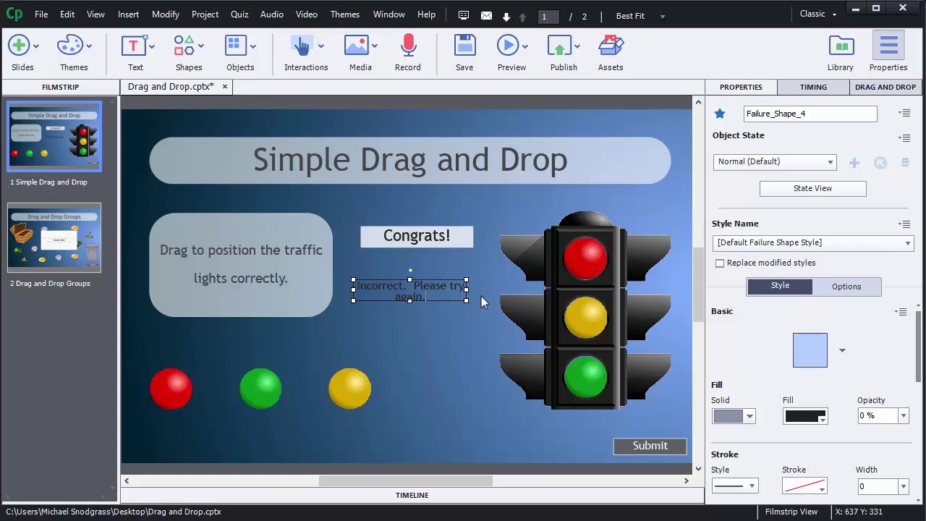
{"action": "left_click", "coordinate": [461, 308]}
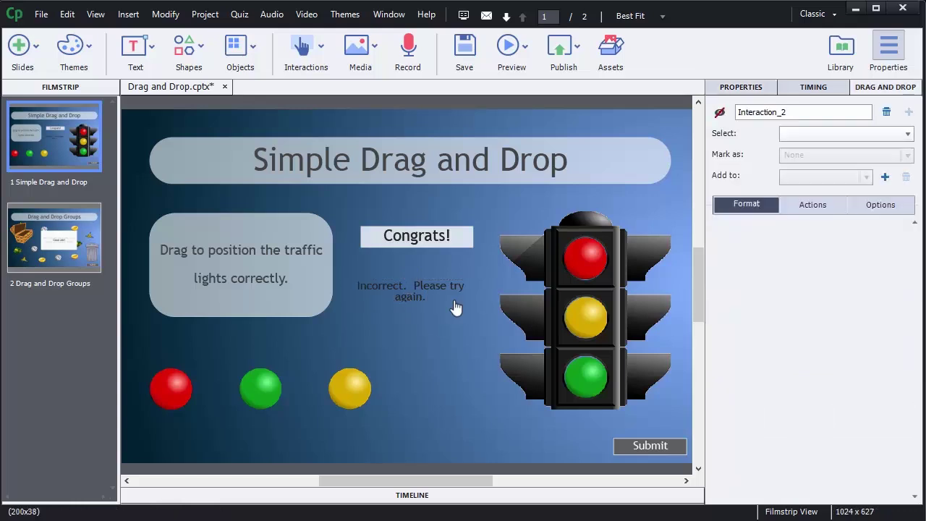
- Enlarge the failure caption to about 233 x 76 and apply the Feedback style to it
{"action": "left_click", "coordinate": [413, 301]}
{"action": "left_click_drag", "start_coordinate": [410, 302], "coordinate": [410, 323]}
{"action": "left_click_drag", "start_coordinate": [466, 299], "coordinate": [484, 304]}
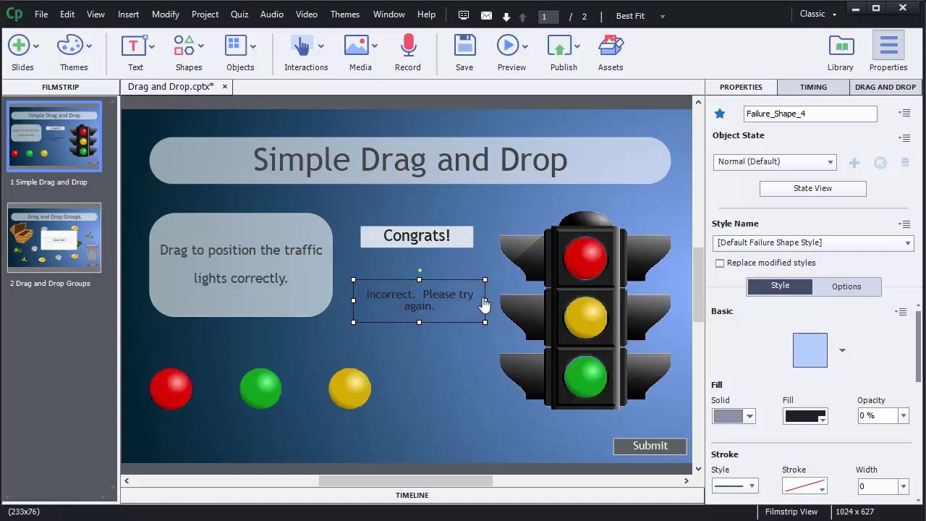
{"action": "left_click", "coordinate": [766, 244]}
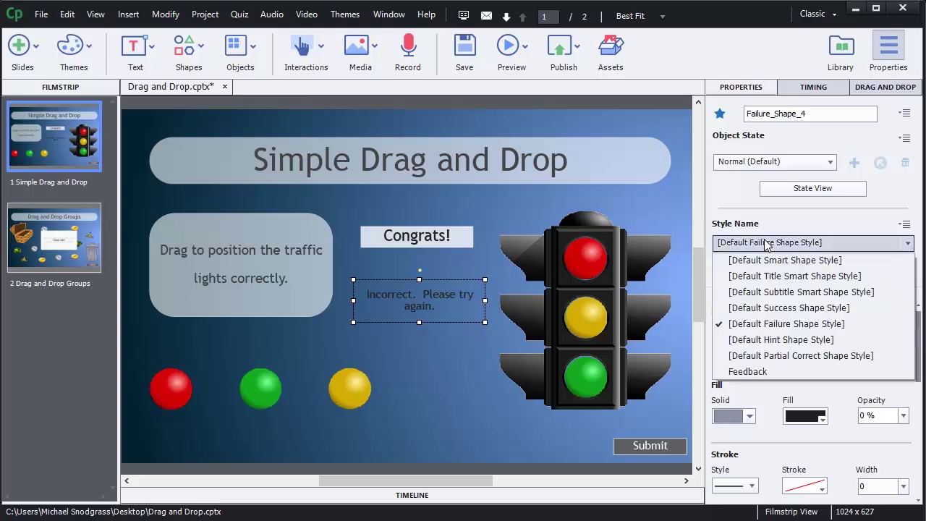
{"action": "left_click", "coordinate": [760, 372]}
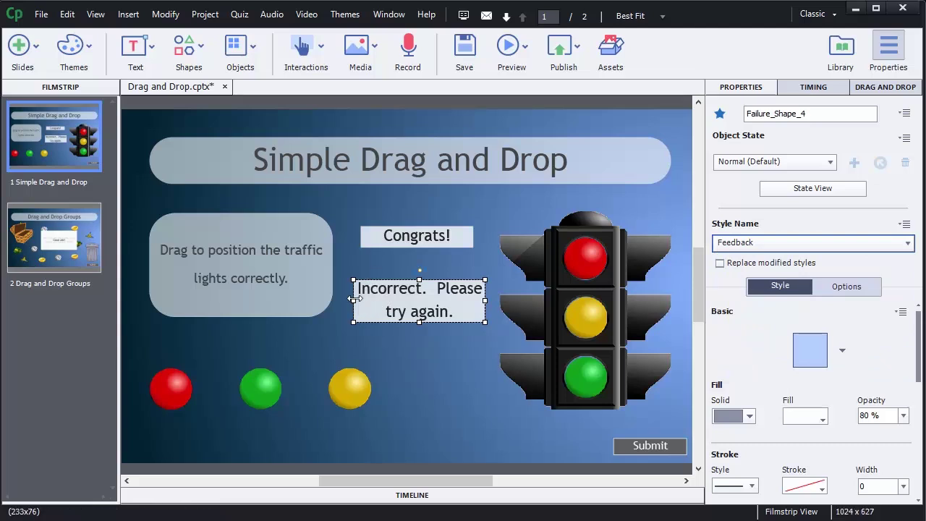
- Make the failure caption about 104 high and adjust its width so "Please try again." fits on the second line
{"action": "left_click_drag", "start_coordinate": [353, 301], "coordinate": [344, 300]}
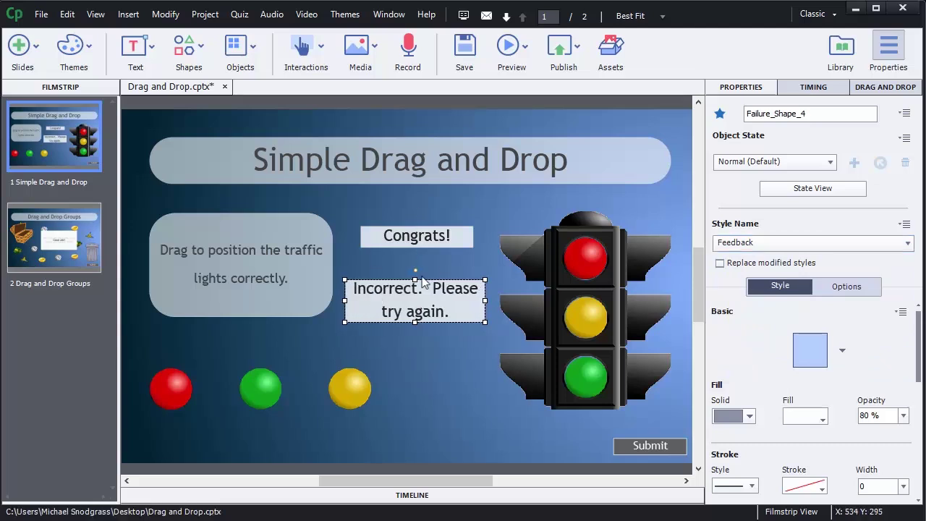
{"action": "left_click_drag", "start_coordinate": [415, 281], "coordinate": [415, 269]}
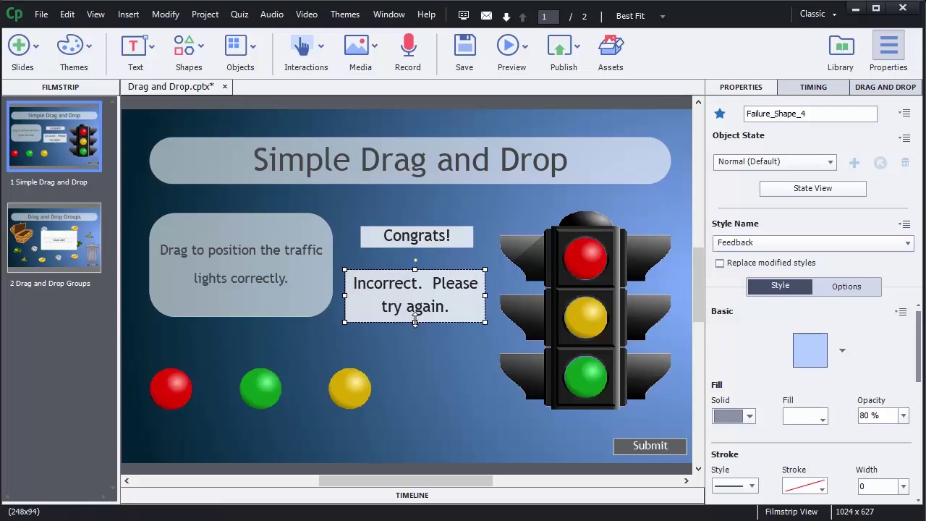
{"action": "left_click_drag", "start_coordinate": [414, 322], "coordinate": [414, 329]}
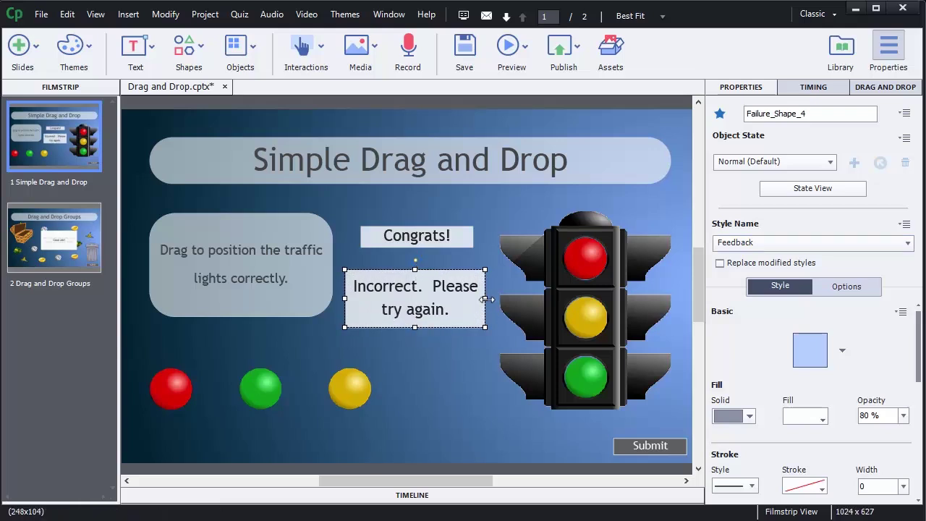
{"action": "mouse_move", "coordinate": [484, 299]}
{"action": "left_mouse_down"}
{"action": "mouse_move", "coordinate": [461, 300]}
{"action": "mouse_move", "coordinate": [479, 302]}
{"action": "mouse_move", "coordinate": [460, 302]}
{"action": "mouse_move", "coordinate": [470, 303]}
{"action": "left_mouse_up"}
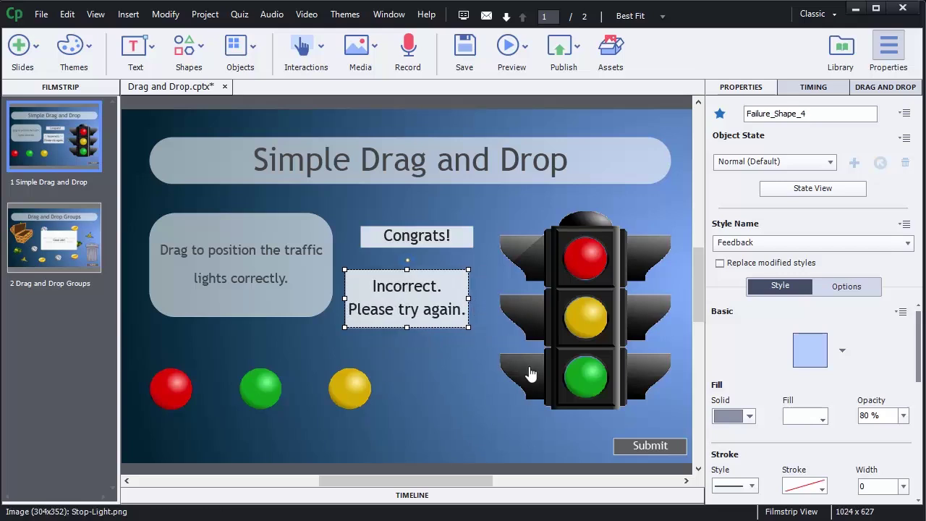
- Move the "Congrats!" caption on top of the failure caption, centred over it
{"action": "left_click", "coordinate": [390, 241]}
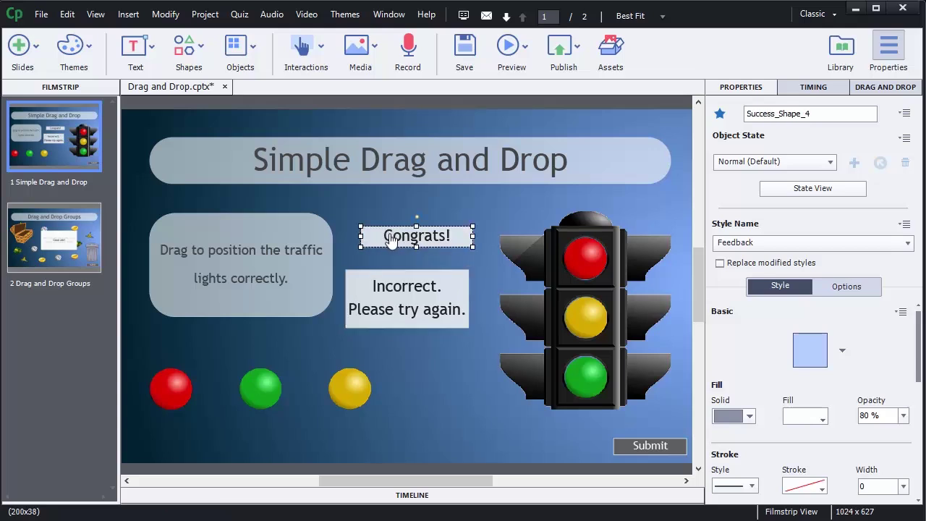
{"action": "left_click_drag", "start_coordinate": [391, 241], "coordinate": [385, 291]}
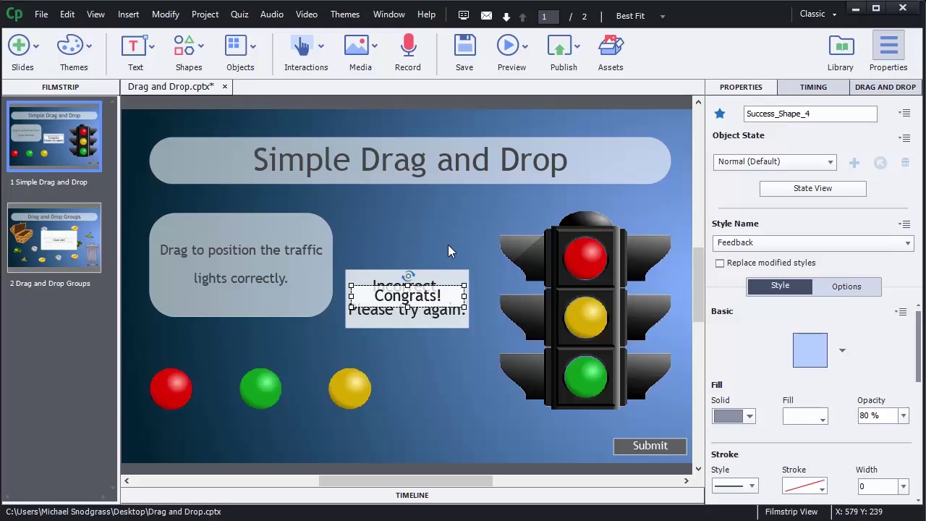
{"action": "left_click", "coordinate": [480, 220]}
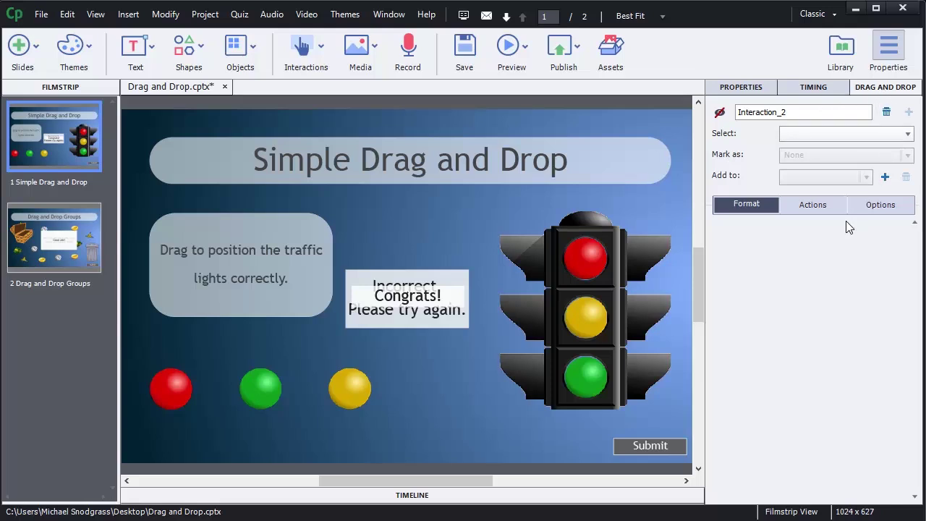
- Include the drag-and-drop interaction in the quiz, enable Report Answers for it, and save the project
{"action": "left_click", "coordinate": [812, 207]}
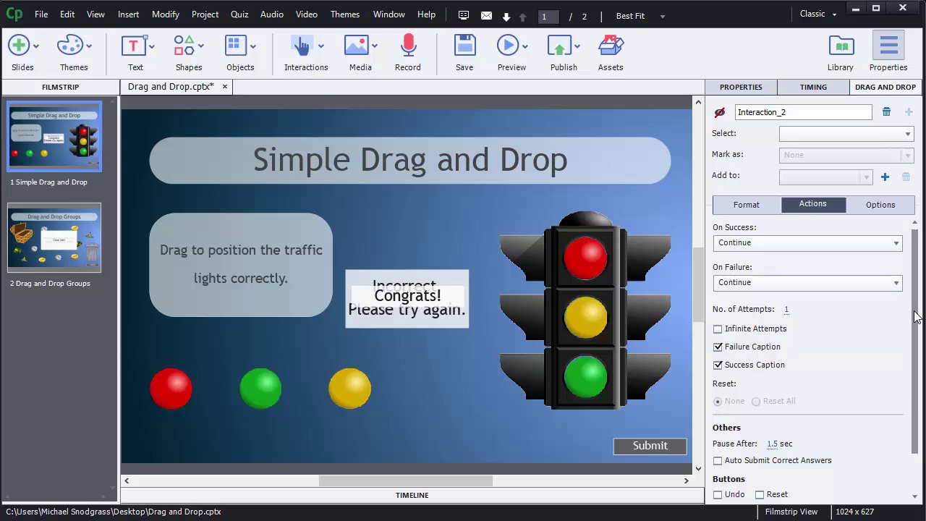
{"action": "left_click_drag", "start_coordinate": [917, 316], "coordinate": [917, 351]}
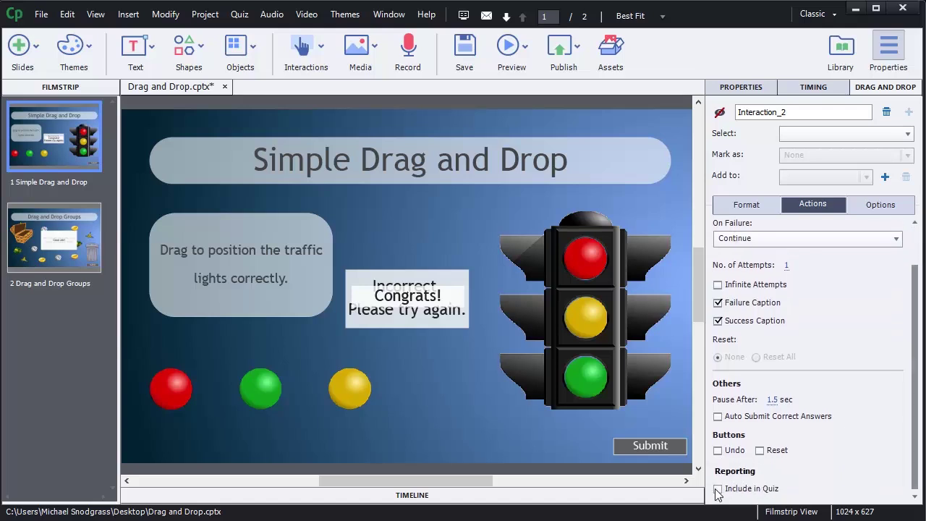
{"action": "left_click", "coordinate": [718, 488]}
{"action": "scroll", "coordinate": [859, 447], "scroll_direction": "down", "scroll_amount": 1}
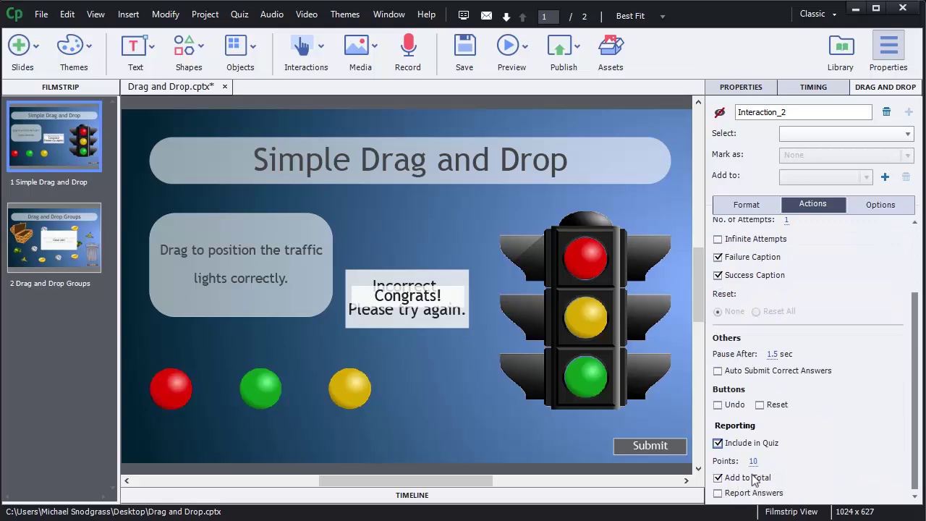
{"action": "left_click", "coordinate": [718, 493]}
{"action": "left_click", "coordinate": [465, 51]}
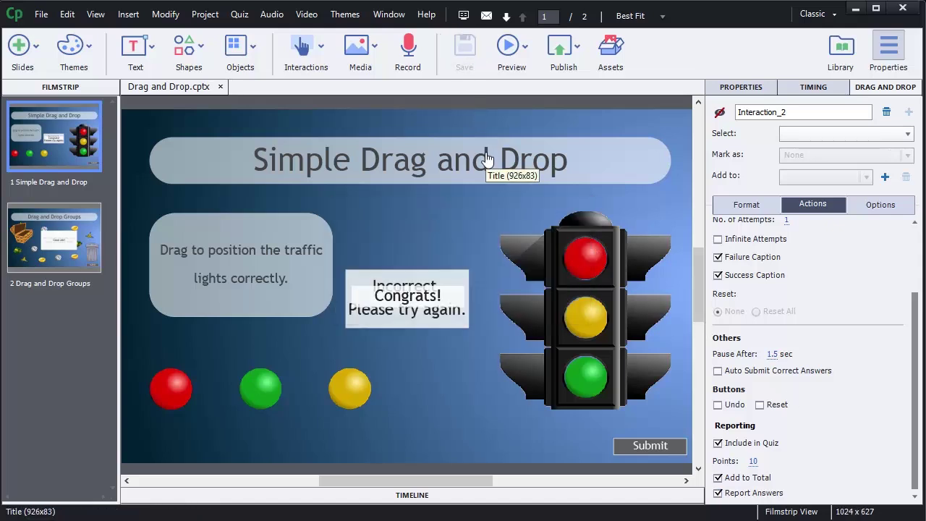
- Preview from this slide and submit a wrong arrangement: green at the top, red in the middle and yellow at the bottom
{"action": "left_click", "coordinate": [523, 51]}
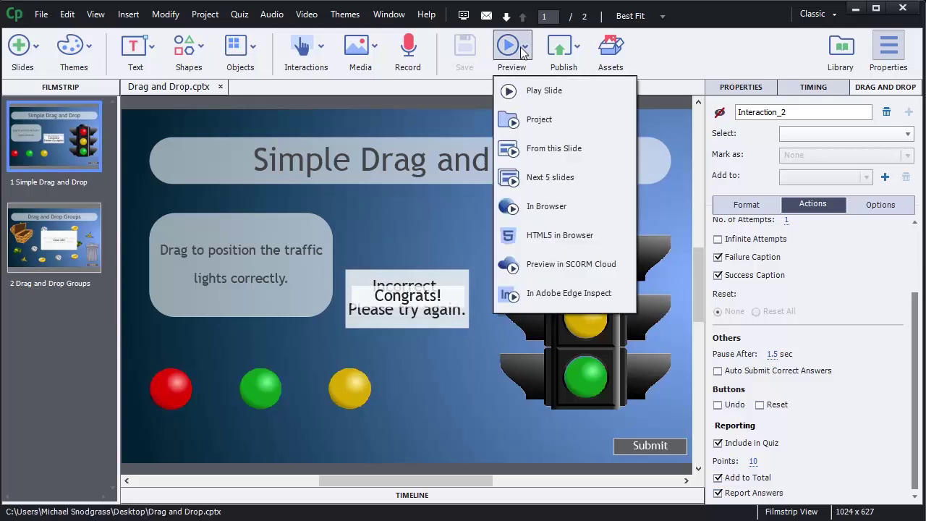
{"action": "left_click", "coordinate": [554, 149]}
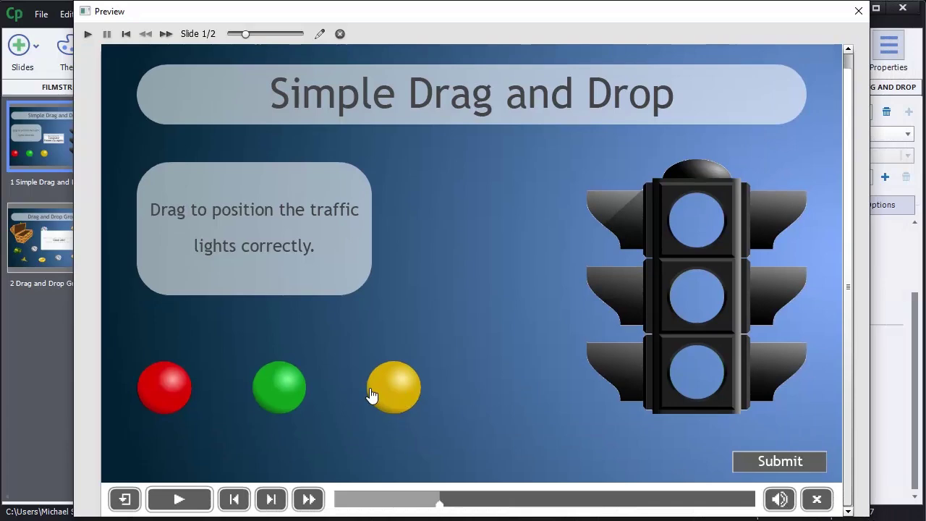
{"action": "left_click_drag", "start_coordinate": [285, 409], "coordinate": [687, 243]}
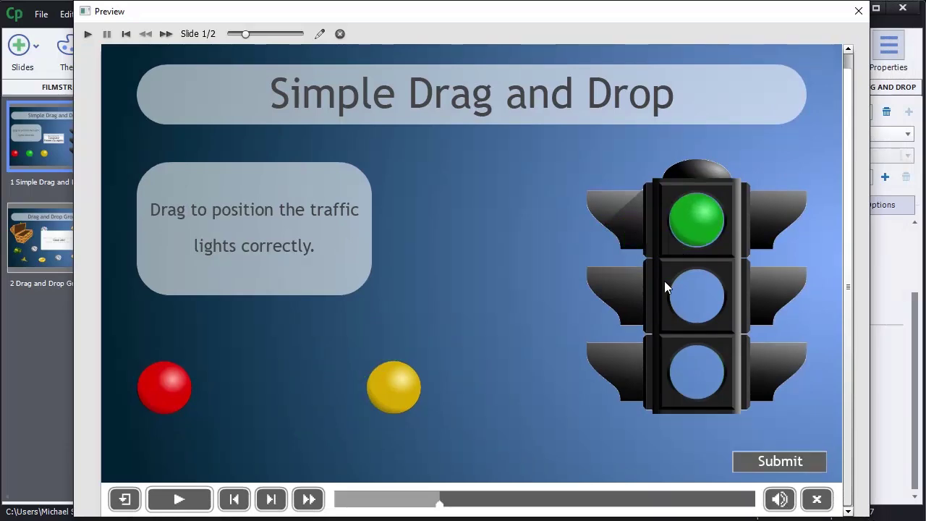
{"action": "left_click_drag", "start_coordinate": [407, 388], "coordinate": [679, 370]}
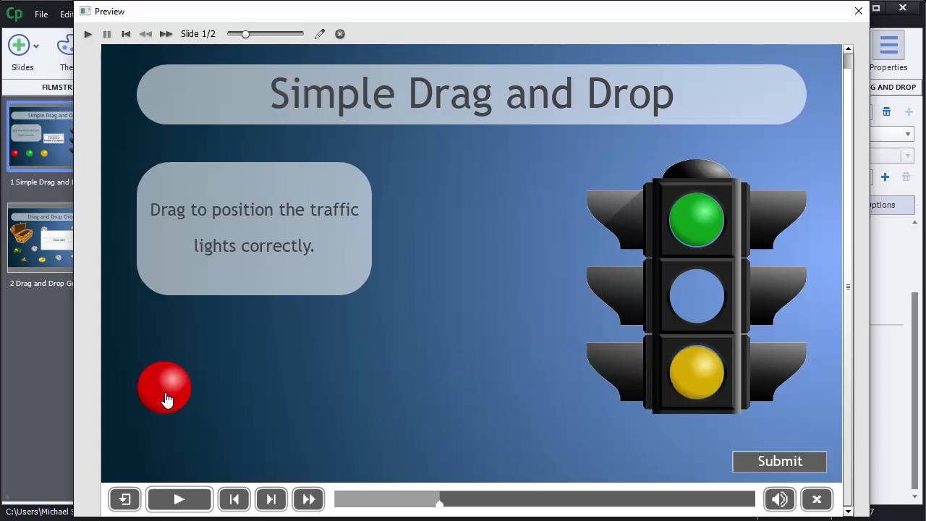
{"action": "left_click_drag", "start_coordinate": [160, 400], "coordinate": [684, 311]}
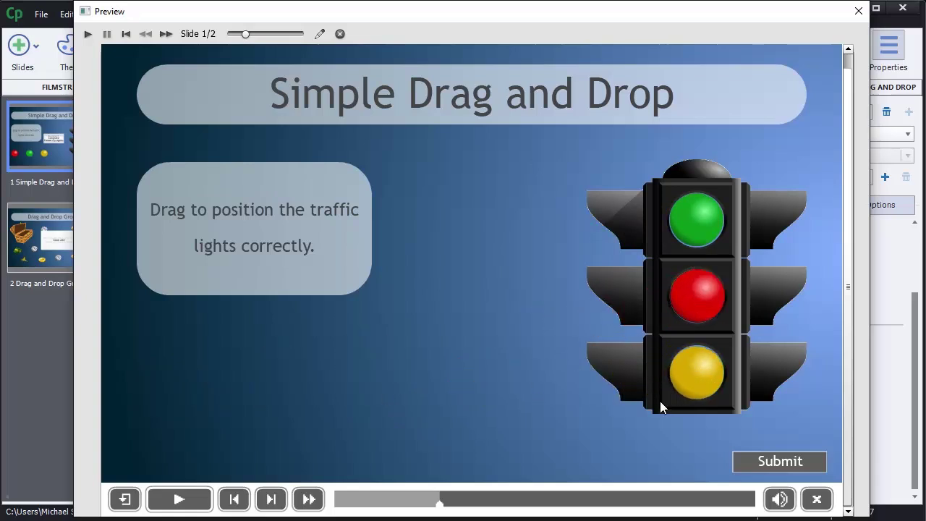
{"action": "left_click", "coordinate": [769, 461]}
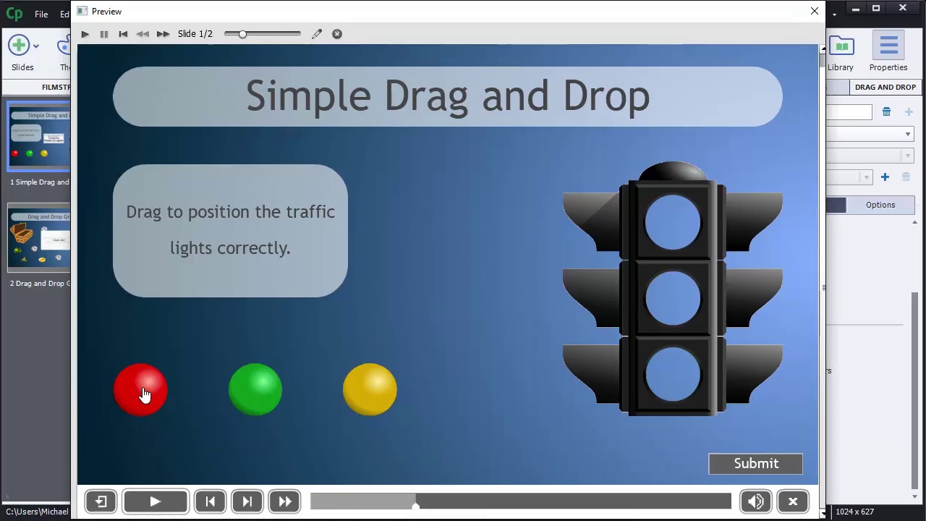
- Test the correct arrangement in the preview by placing red at the top, yellow in the middle and green at the bottom, and submit it
{"action": "left_click_drag", "start_coordinate": [144, 394], "coordinate": [665, 232]}
{"action": "left_click_drag", "start_coordinate": [387, 399], "coordinate": [660, 318]}
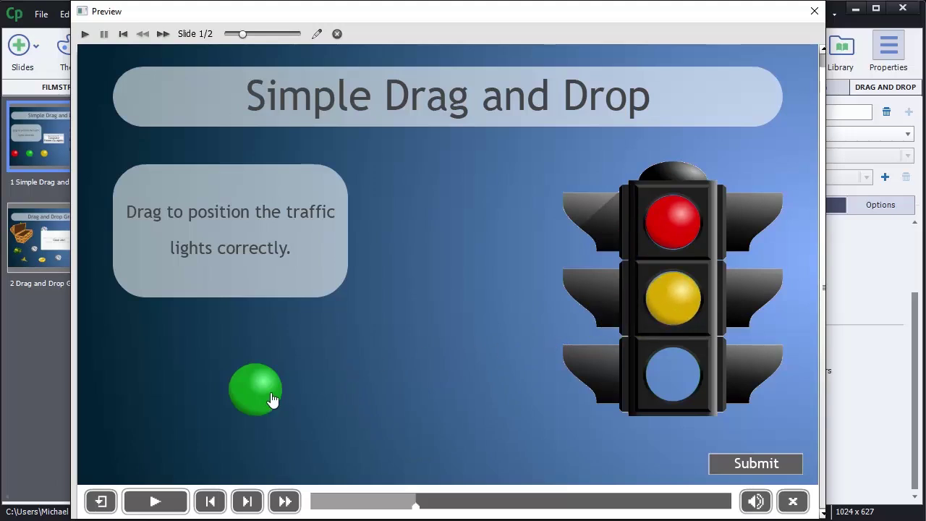
{"action": "left_click_drag", "start_coordinate": [273, 399], "coordinate": [658, 388]}
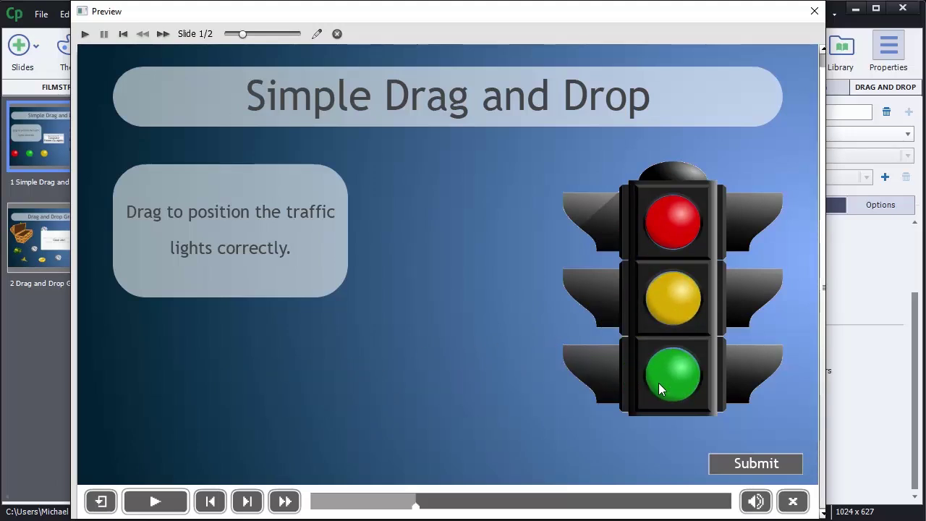
{"action": "left_click", "coordinate": [739, 463]}
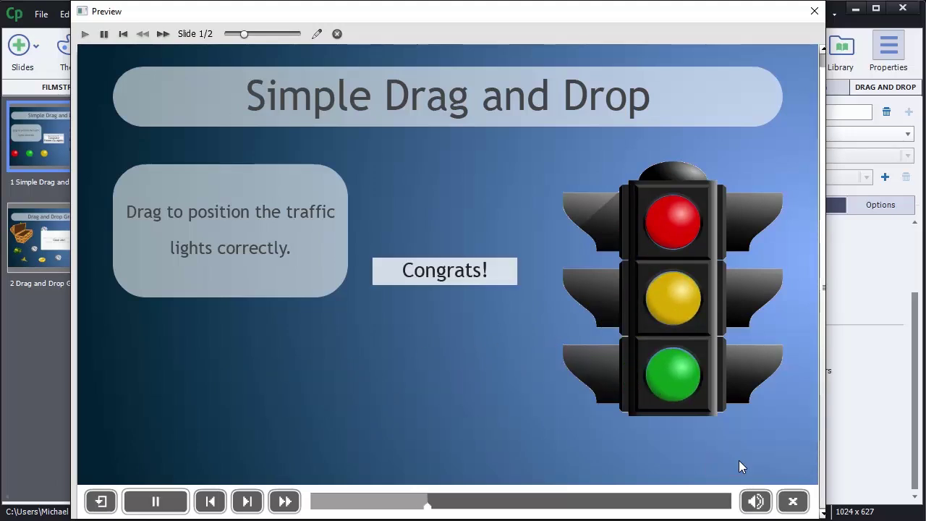